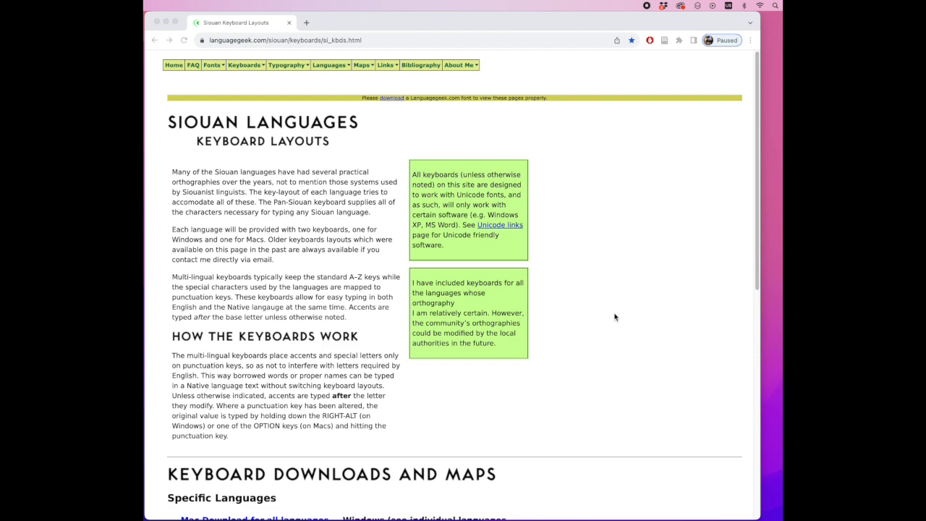
Download the Mac keyboard layouts archive for all Siouan languages from the page's keyboard downloads section
{"action": "scroll", "coordinate": [614, 317], "scroll_direction": "down", "scroll_amount": 5}
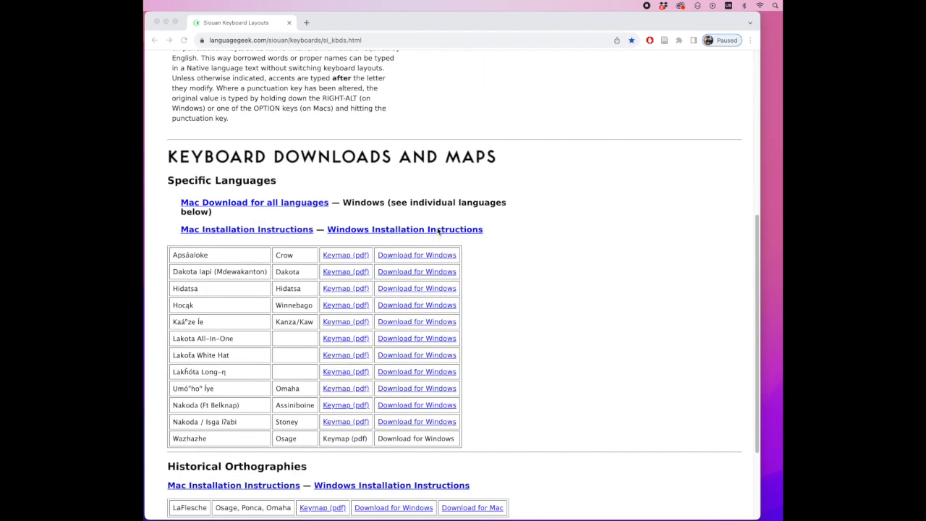
{"action": "left_click", "coordinate": [372, 173]}
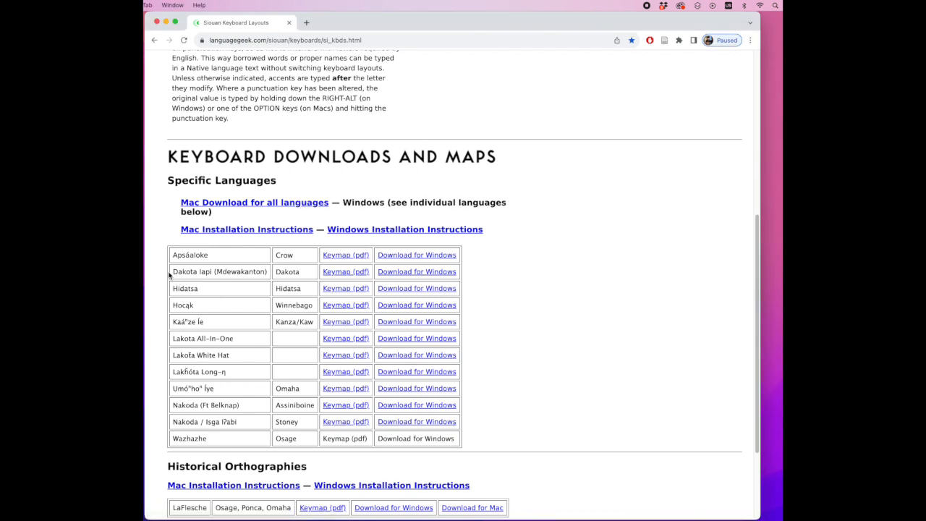
{"action": "left_click_drag", "start_coordinate": [174, 270], "coordinate": [313, 280]}
{"action": "left_click", "coordinate": [325, 202]}
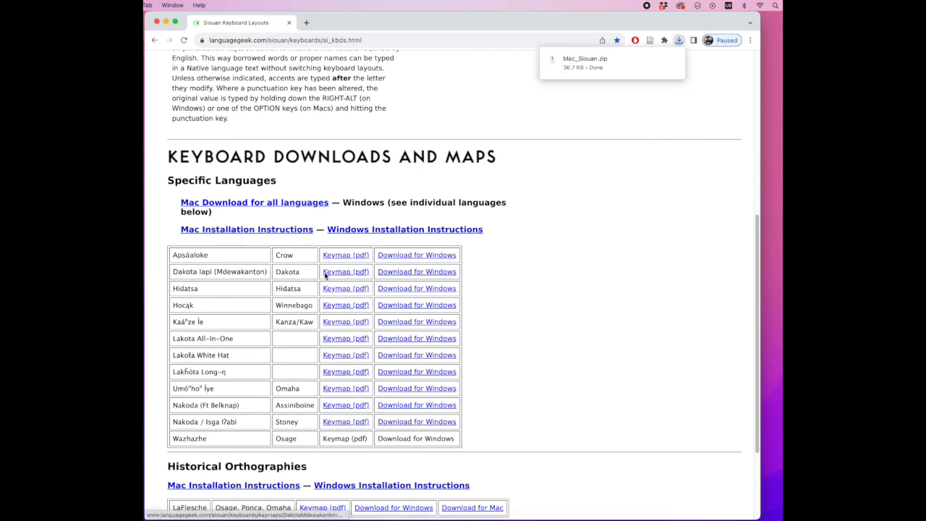
Open the Dakota Iapi (Mdewakanton) keymap PDF, dismissing the pop-ups, and download the file
{"action": "left_click", "coordinate": [349, 274]}
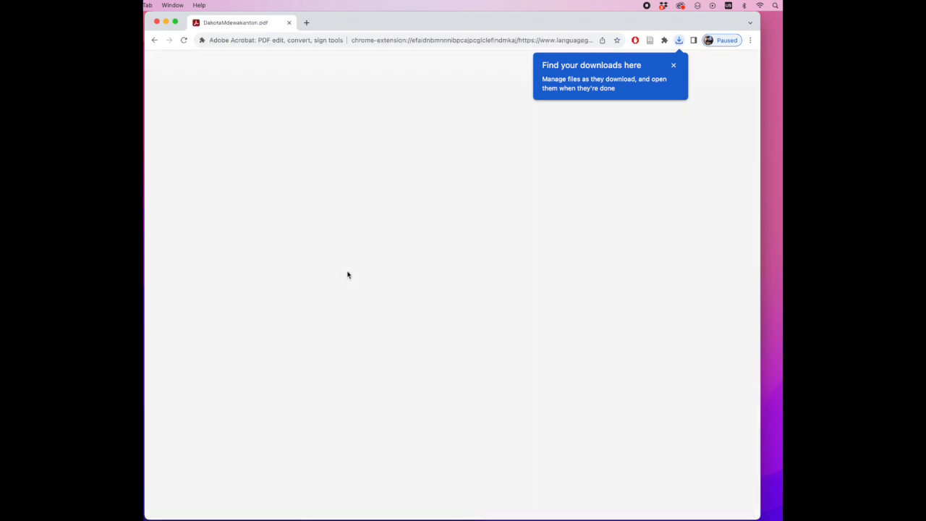
{"action": "left_click", "coordinate": [673, 68]}
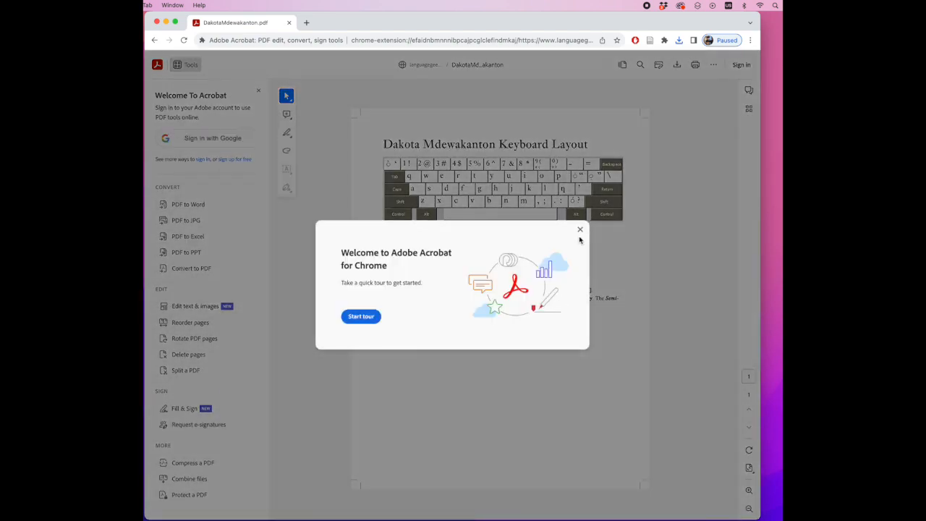
{"action": "left_click", "coordinate": [581, 229]}
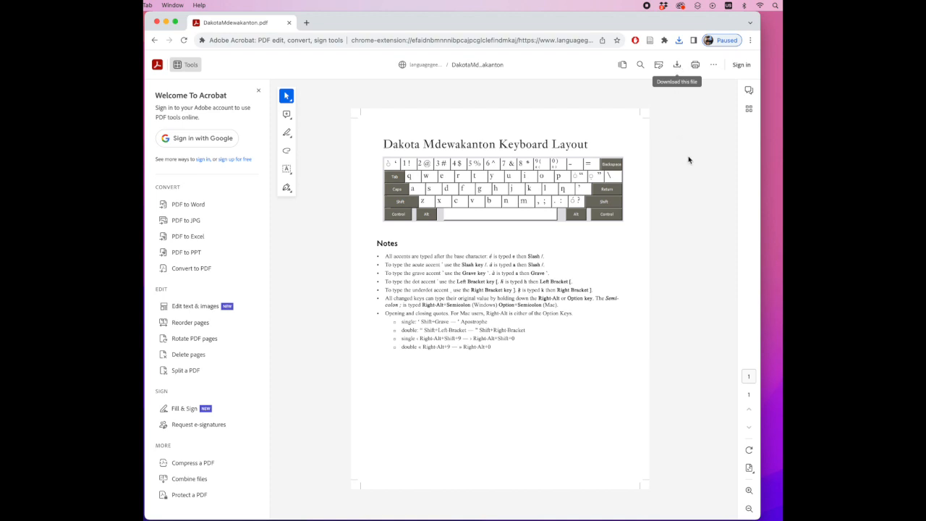
Open the downloaded Mac_Siouan.zip and show the package contents of mac_Siouan.bundle in Finder
{"action": "left_click", "coordinate": [679, 40]}
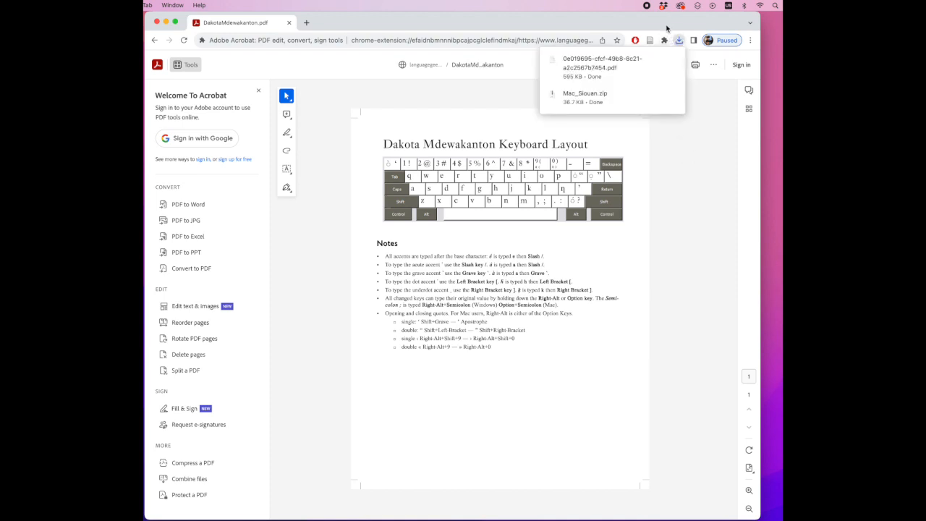
{"action": "left_click", "coordinate": [632, 99]}
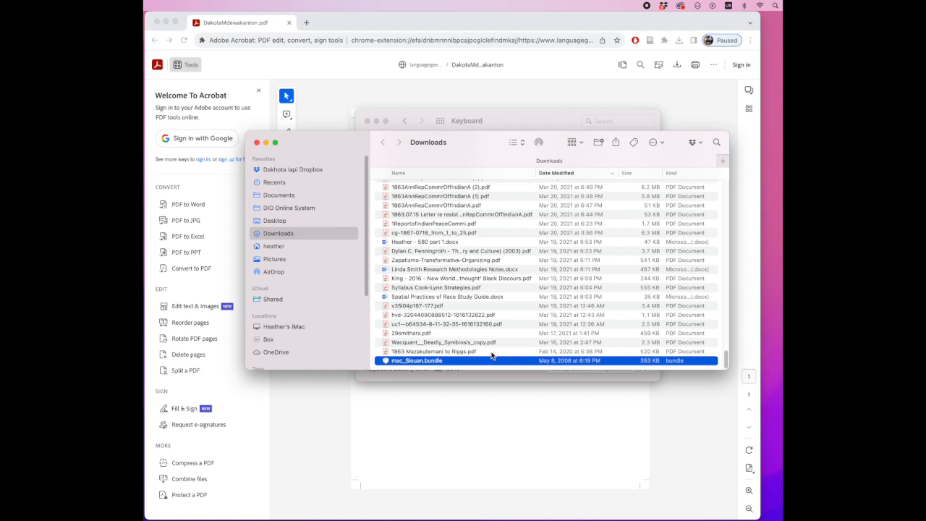
{"action": "right_click", "coordinate": [436, 359]}
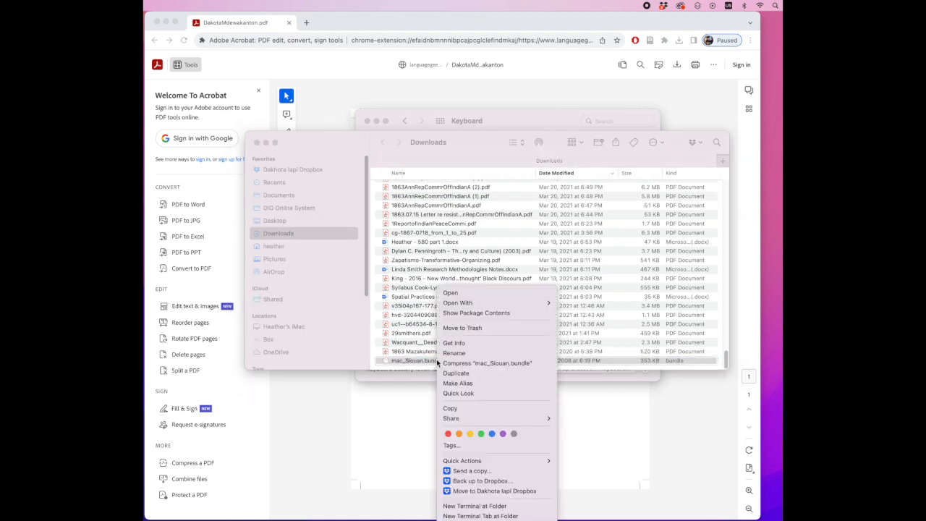
{"action": "left_click", "coordinate": [472, 312]}
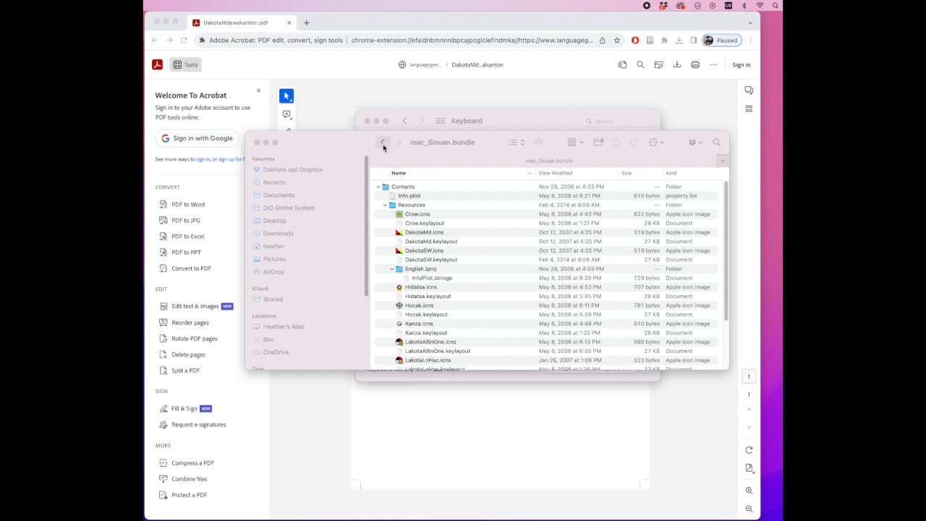
Move all files from Hidatsa.icns through Stoney.keylayout in the bundle's Resources folder to the Trash
{"action": "left_click", "coordinate": [448, 168]}
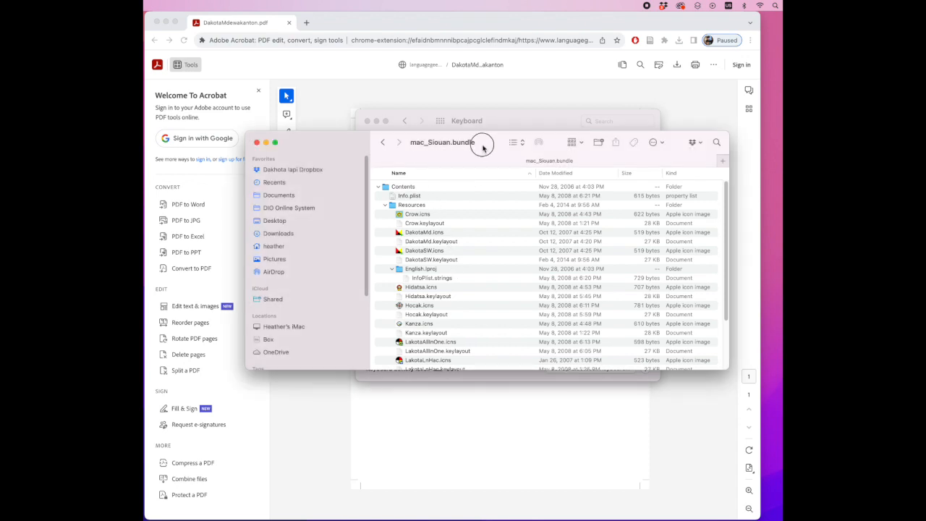
{"action": "left_click_drag", "start_coordinate": [481, 142], "coordinate": [490, 172]}
{"action": "scroll", "coordinate": [456, 363], "scroll_direction": "down", "scroll_amount": 5}
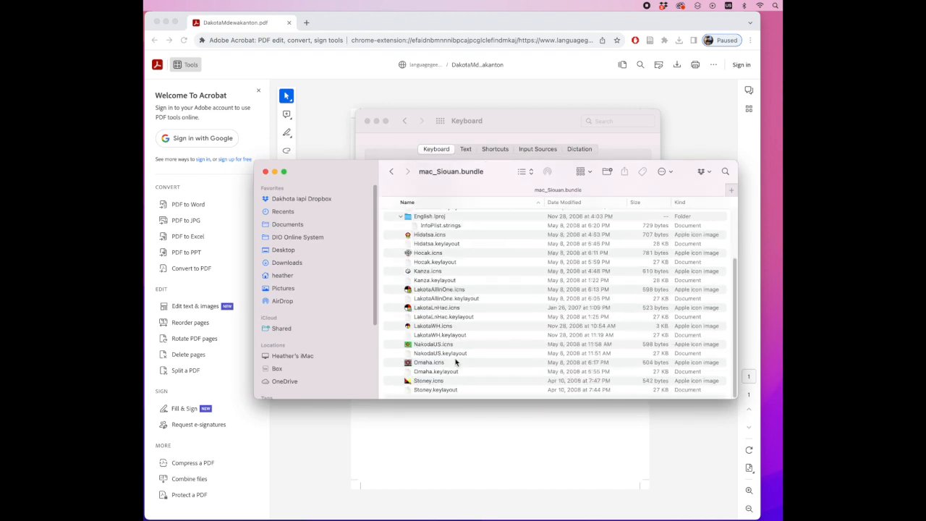
{"action": "scroll", "coordinate": [451, 372], "scroll_direction": "up", "scroll_amount": 5}
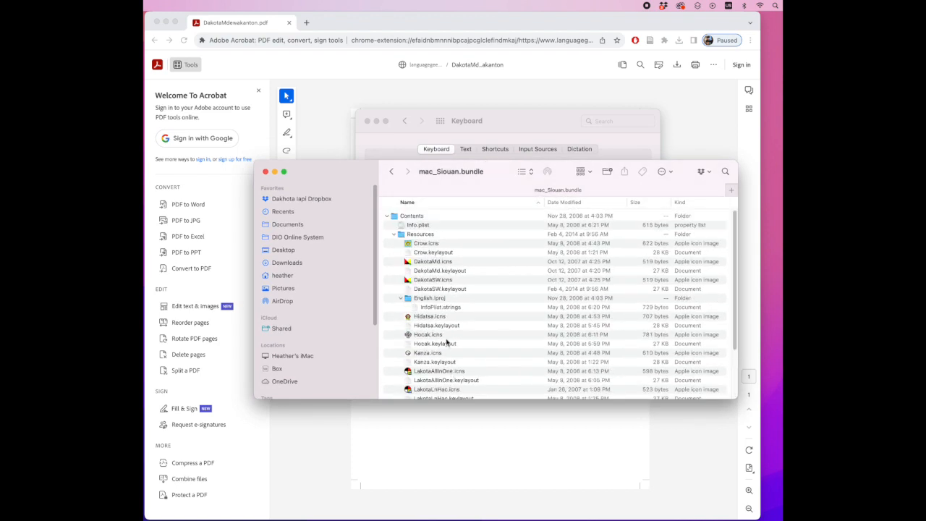
{"action": "scroll", "coordinate": [463, 317], "scroll_direction": "down", "scroll_amount": 5}
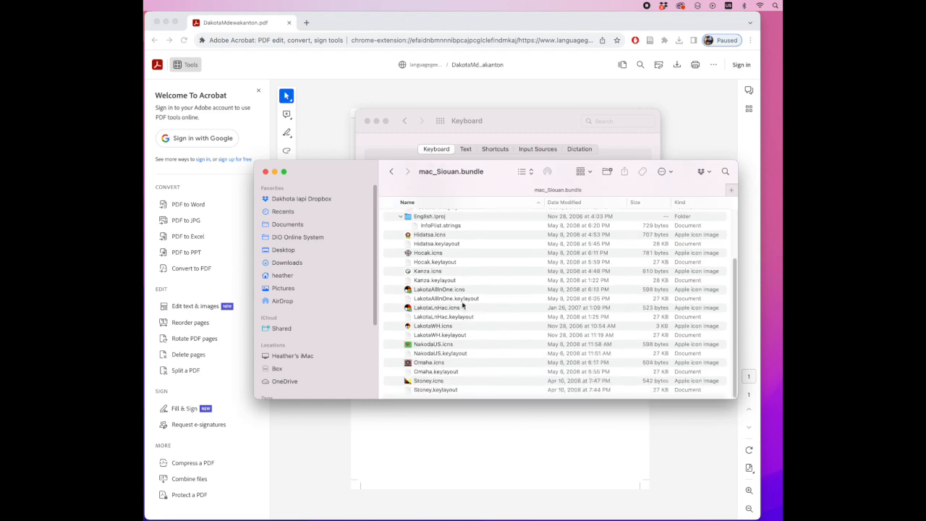
{"action": "left_click", "coordinate": [454, 236]}
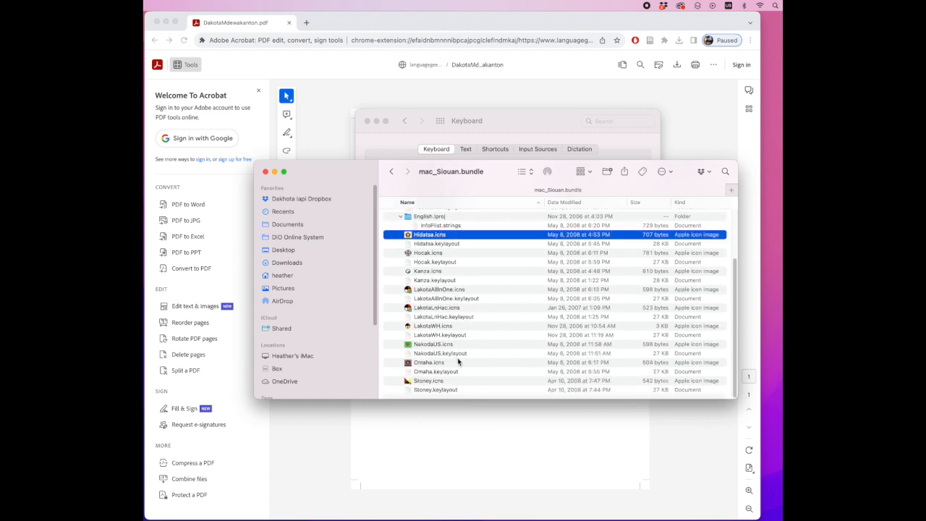
{"action": "left_click", "coordinate": [466, 391], "text": "shift"}
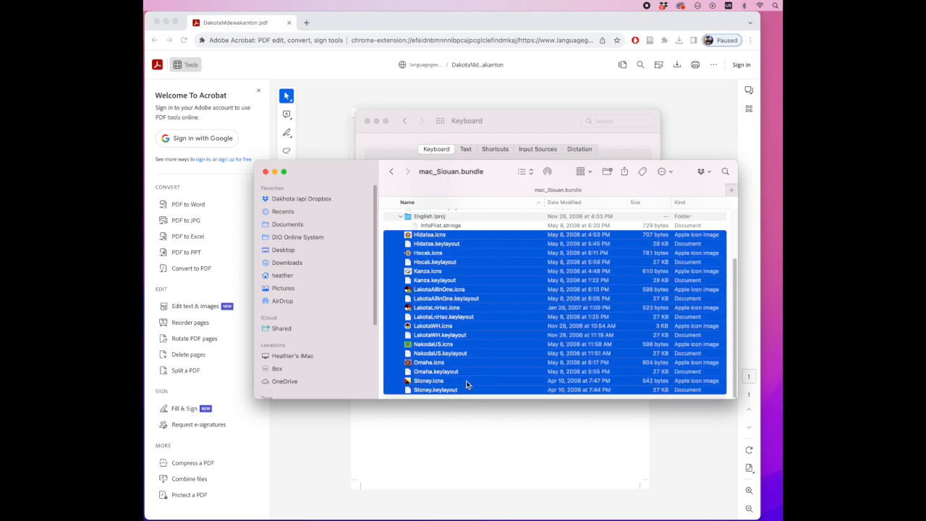
{"action": "right_click", "coordinate": [491, 285]}
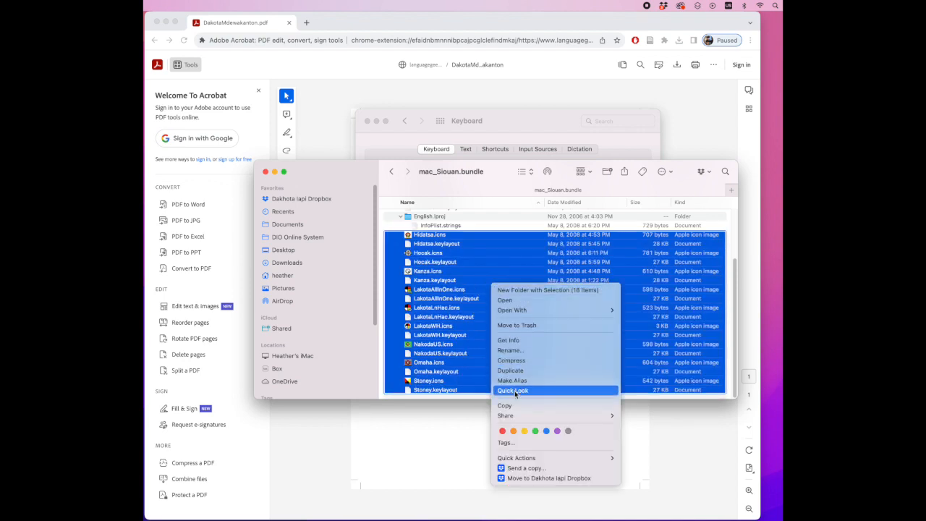
{"action": "left_click", "coordinate": [524, 325]}
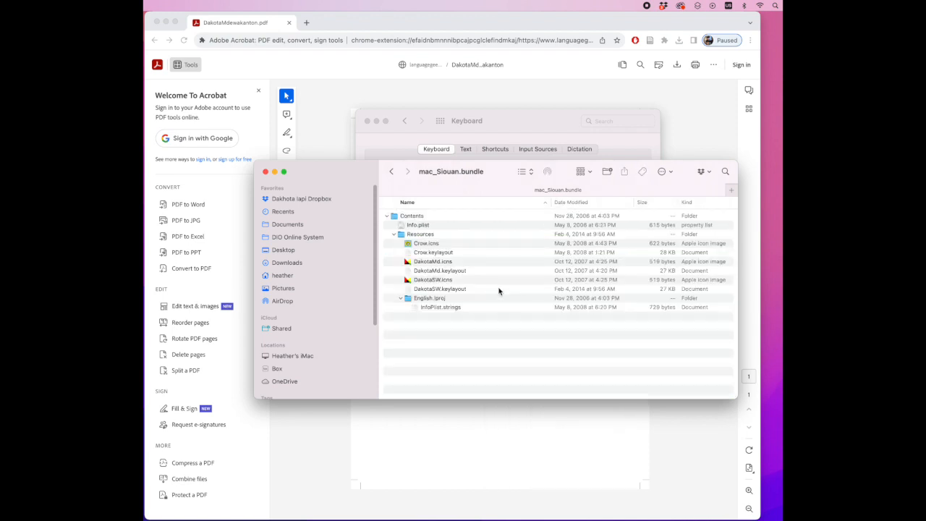
Move Crow.icns and Crow.keylayout from the Resources folder to the Trash
{"action": "left_click", "coordinate": [466, 243]}
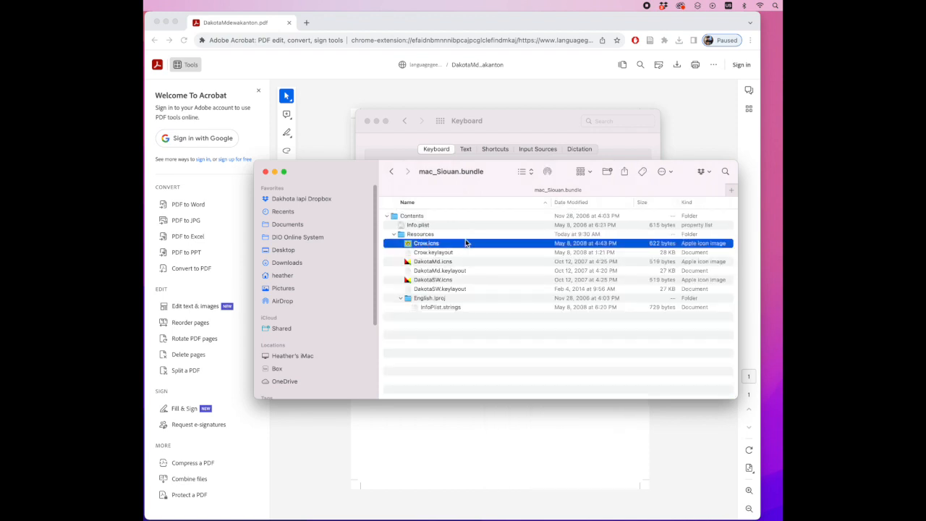
{"action": "left_click", "coordinate": [472, 253], "text": "shift"}
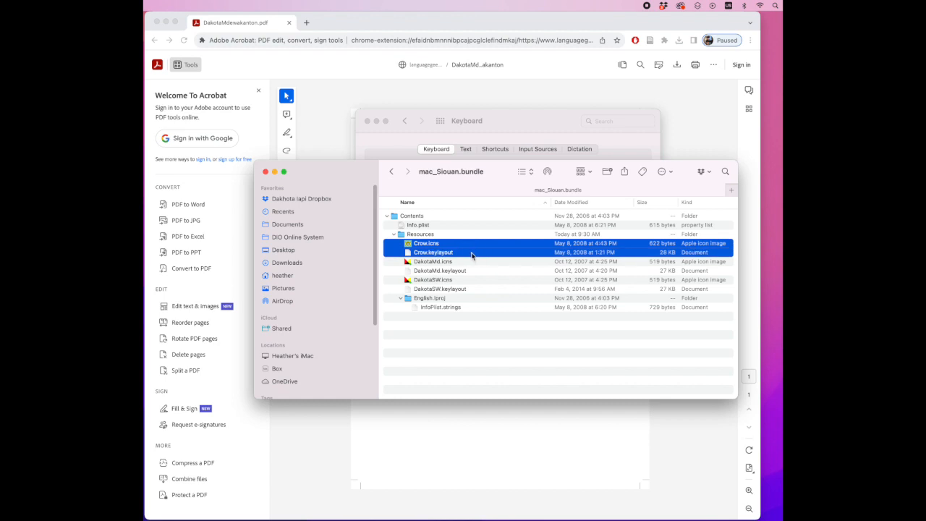
{"action": "right_click", "coordinate": [479, 250]}
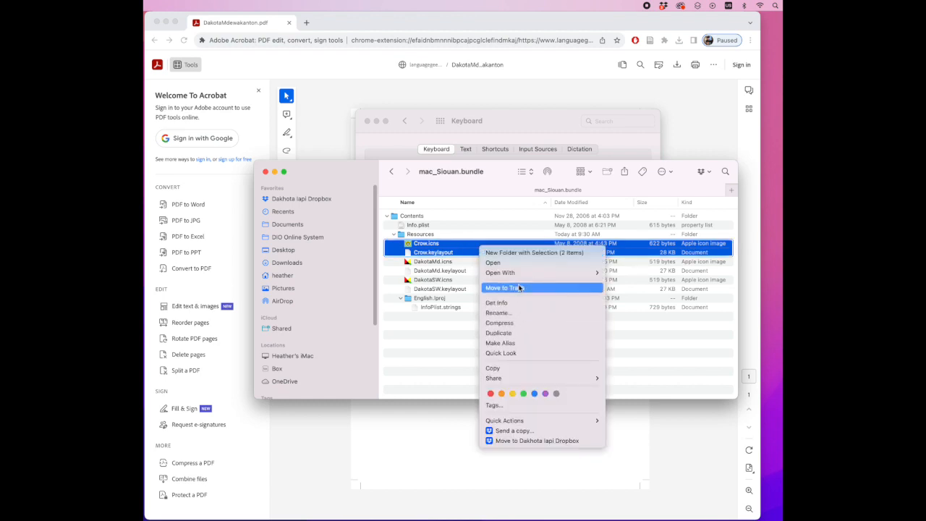
{"action": "left_click", "coordinate": [519, 288]}
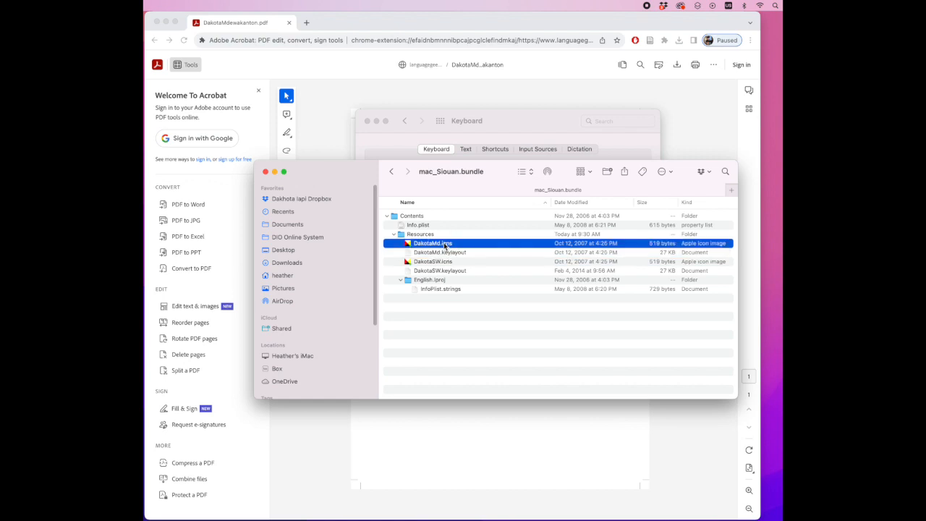
Move DakotaSW.icns and DakotaSW.keylayout from the Resources folder to the Trash
{"action": "left_click", "coordinate": [464, 260]}
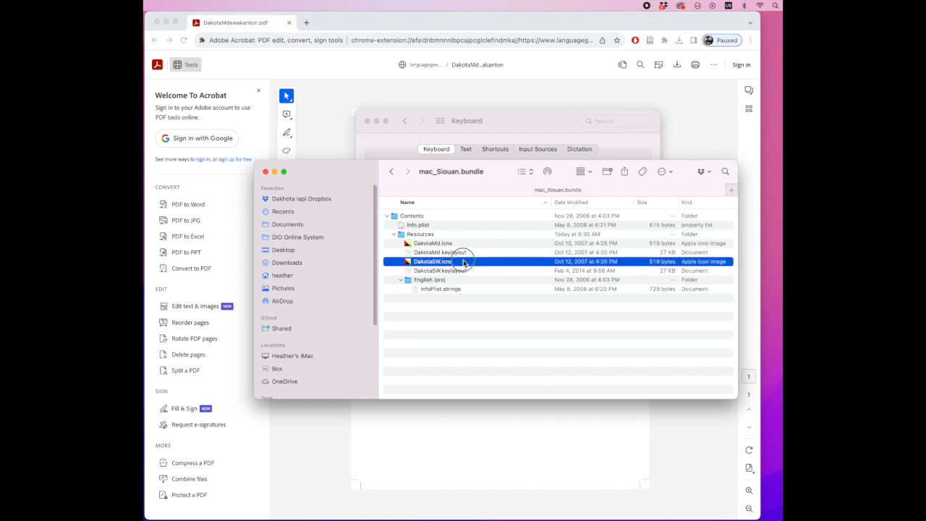
{"action": "left_click", "coordinate": [467, 270], "text": "shift"}
{"action": "right_click", "coordinate": [470, 262]}
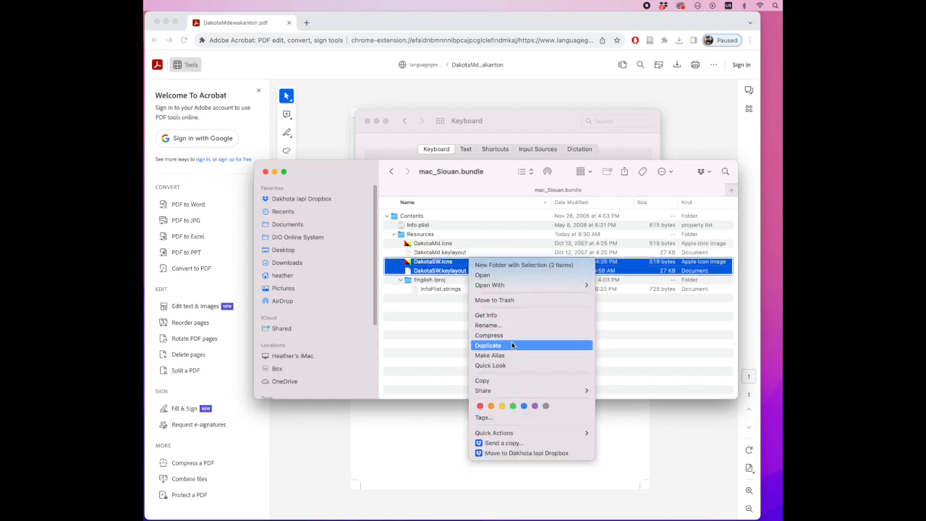
{"action": "left_click", "coordinate": [510, 299]}
{"action": "left_click", "coordinate": [480, 297]}
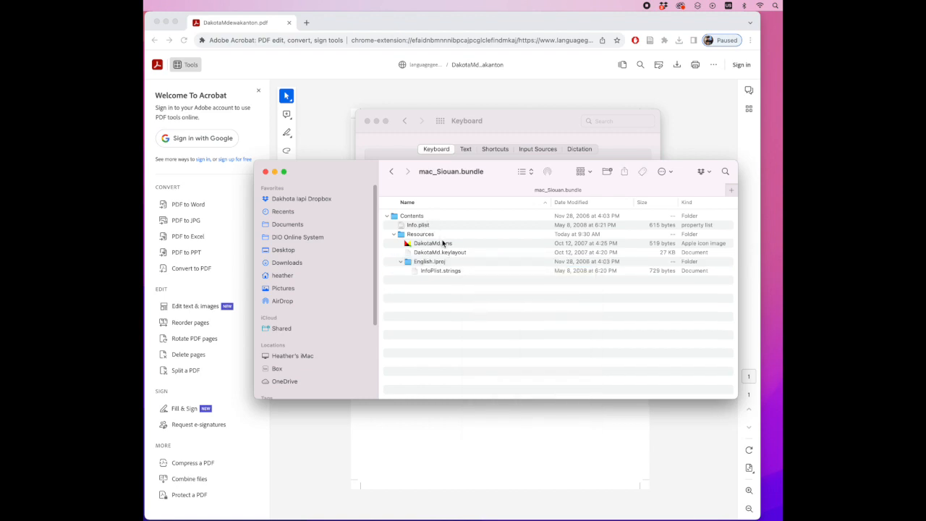
Copy the bundle's Resources folder containing the remaining DakotaMd files
{"action": "left_click", "coordinate": [461, 253]}
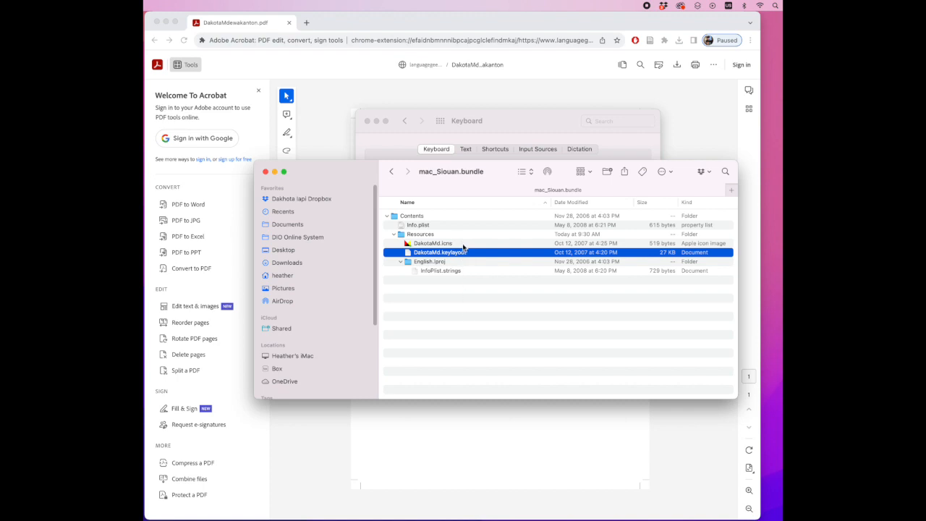
{"action": "left_click", "coordinate": [442, 236]}
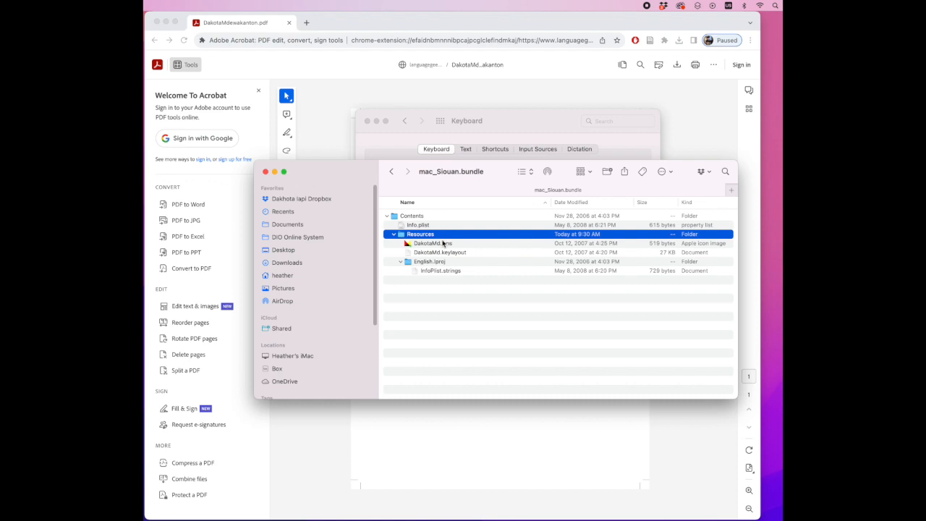
{"action": "right_click", "coordinate": [426, 235]}
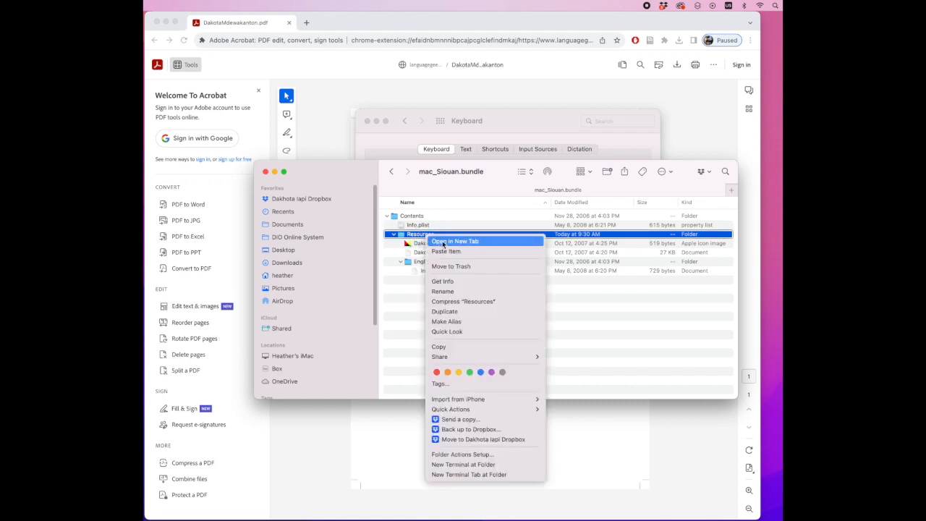
{"action": "left_click", "coordinate": [456, 347]}
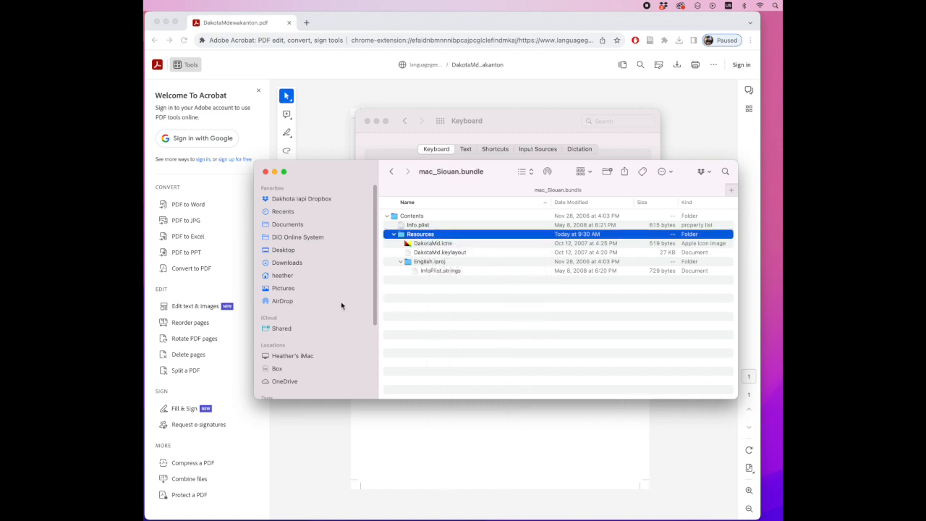
Open the system Library folder on Macintosh HD and locate the Keyboard Layouts folder
{"action": "scroll", "coordinate": [332, 302], "scroll_direction": "down", "scroll_amount": 5}
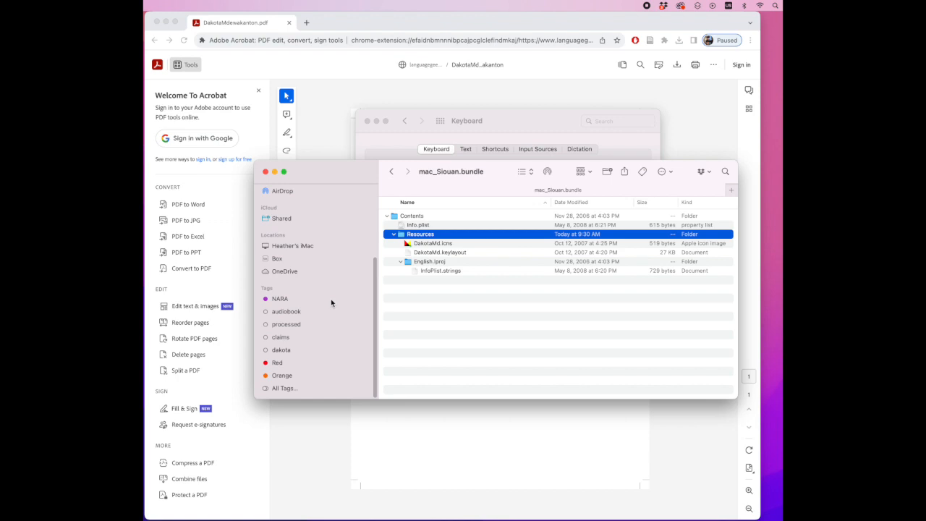
{"action": "left_click", "coordinate": [310, 260]}
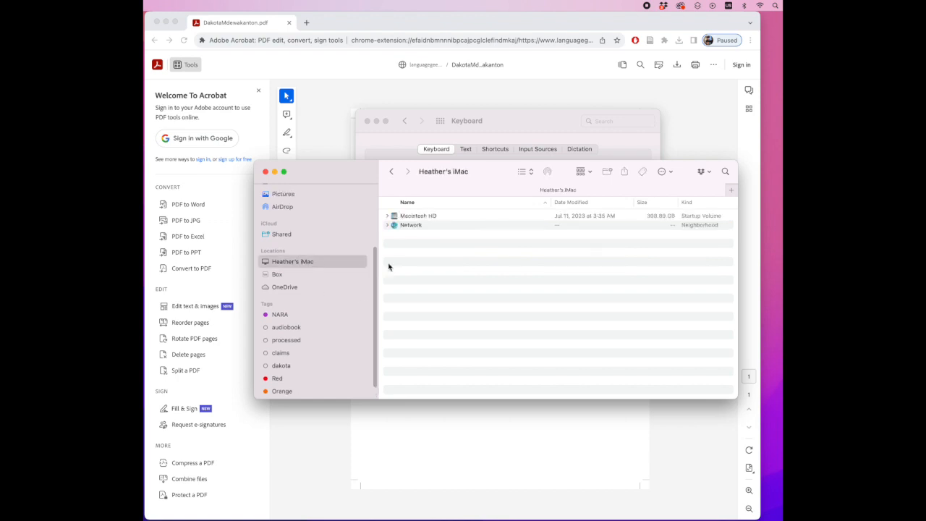
{"action": "double_click", "coordinate": [423, 217]}
{"action": "double_click", "coordinate": [409, 225]}
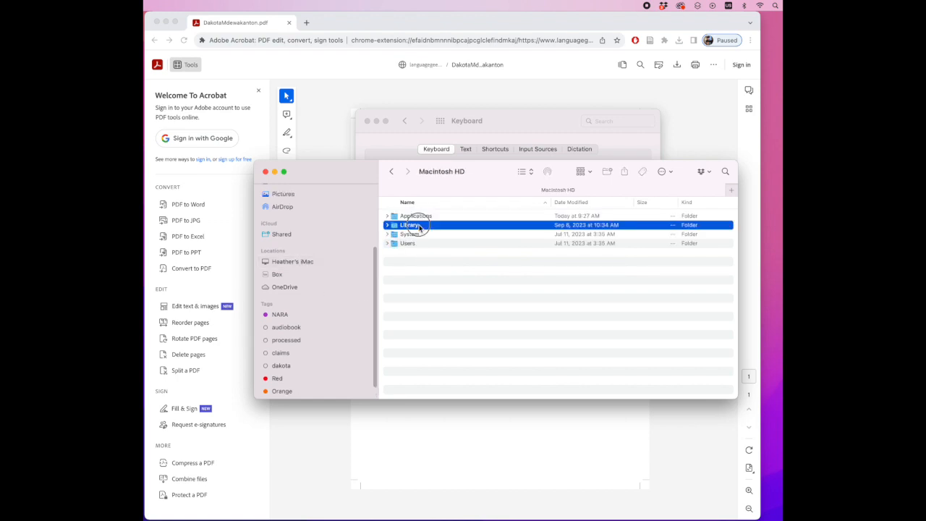
{"action": "scroll", "coordinate": [455, 322], "scroll_direction": "down", "scroll_amount": 10}
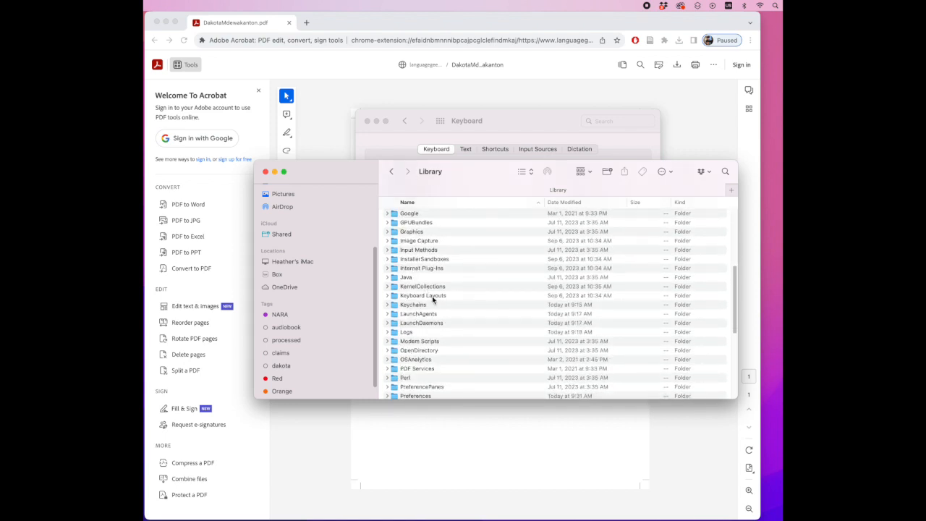
Paste the copied Resources folder into the Keyboard Layouts folder, authorizing the copy with the account password
{"action": "double_click", "coordinate": [432, 296]}
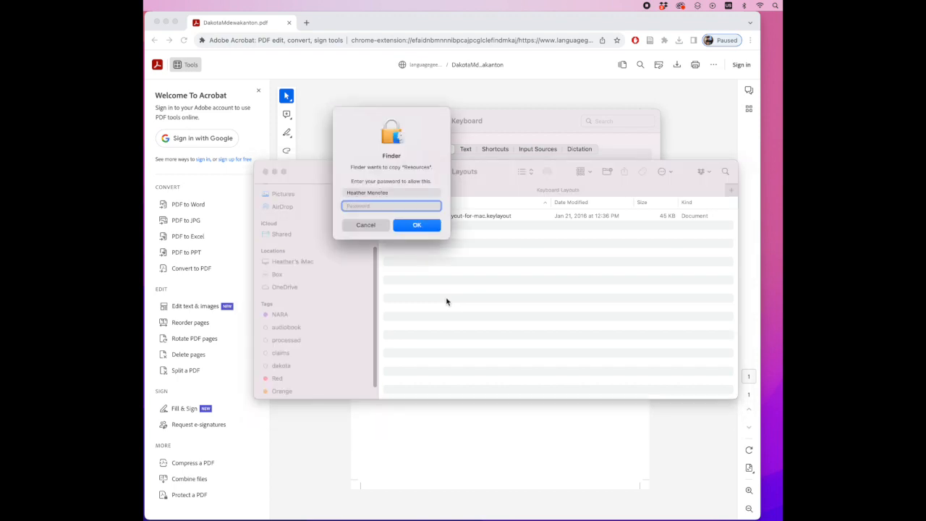
{"action": "key", "text": "Return"}
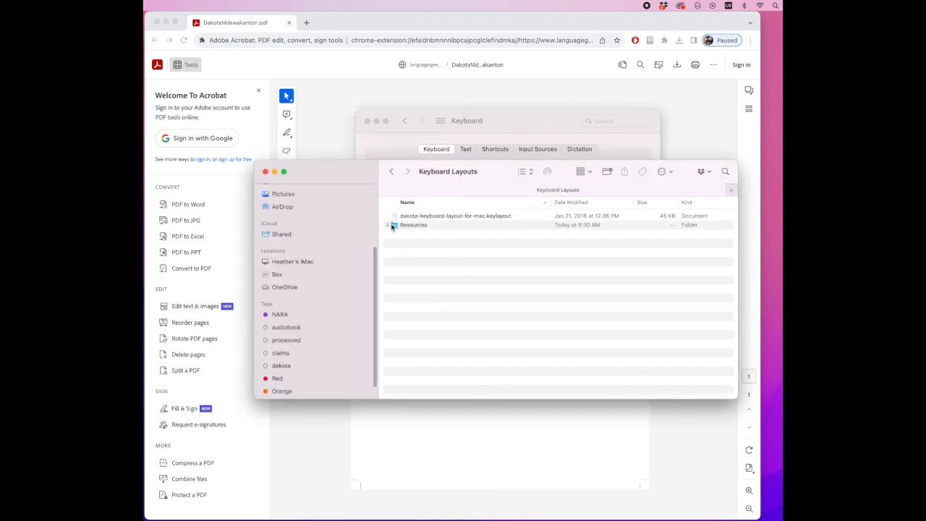
{"action": "left_click", "coordinate": [391, 225], "text": "alt"}
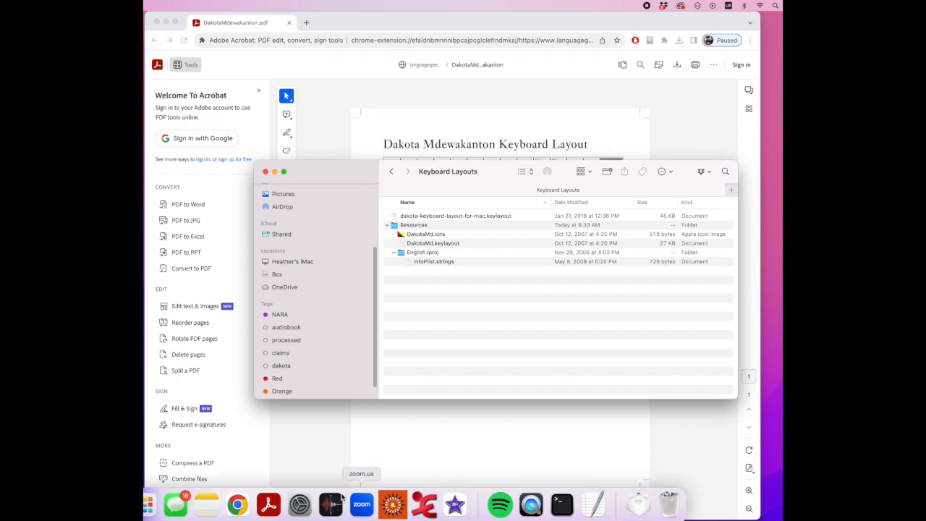
Return to the Siouan keyboards page in the browser, open its Mac Installation Instructions and check the .keylayout and .bundle file extension note
{"action": "left_click", "coordinate": [433, 426]}
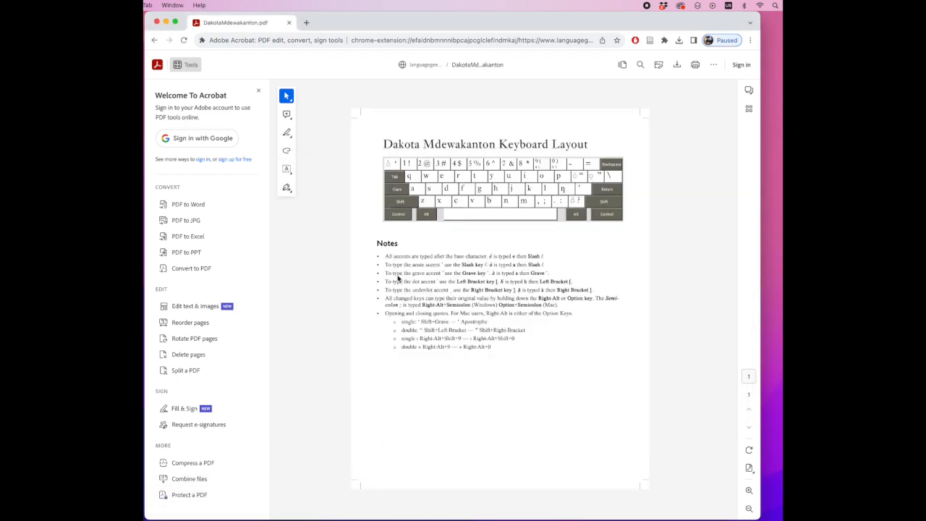
{"action": "left_click", "coordinate": [155, 40]}
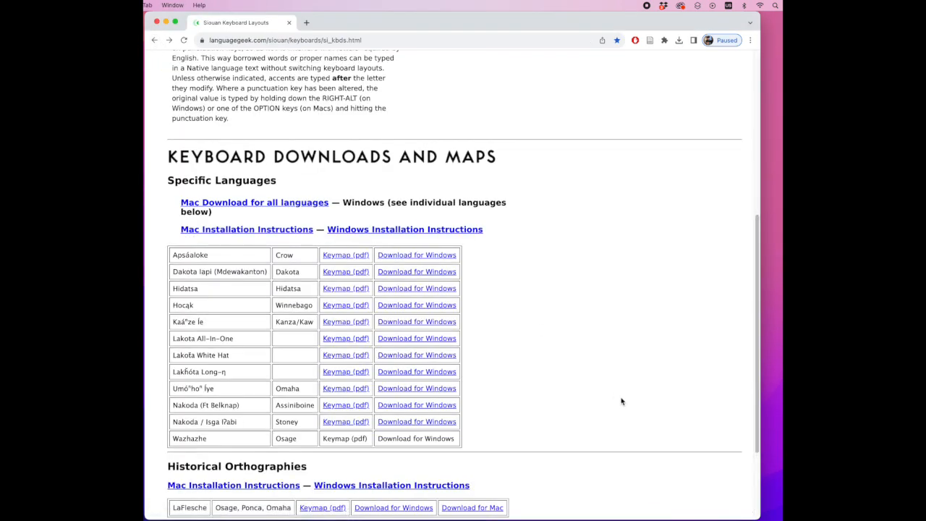
{"action": "left_click", "coordinate": [275, 232]}
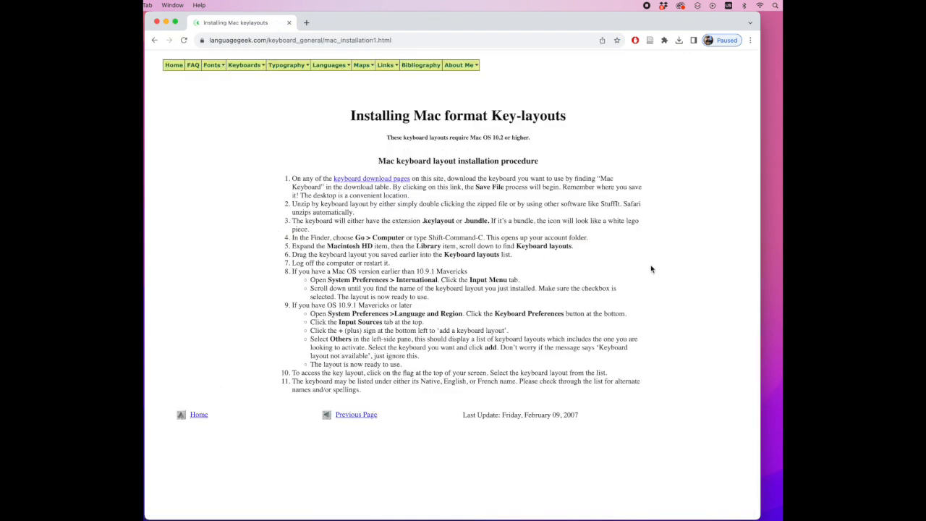
{"action": "left_click_drag", "start_coordinate": [422, 221], "coordinate": [456, 221]}
{"action": "left_click", "coordinate": [699, 278]}
In Finder, move DakotaMd.keylayout out of the Resources folder directly into the Keyboard Layouts folder, authorizing the move with the account password
{"action": "mouse_move", "coordinate": [453, 511]}
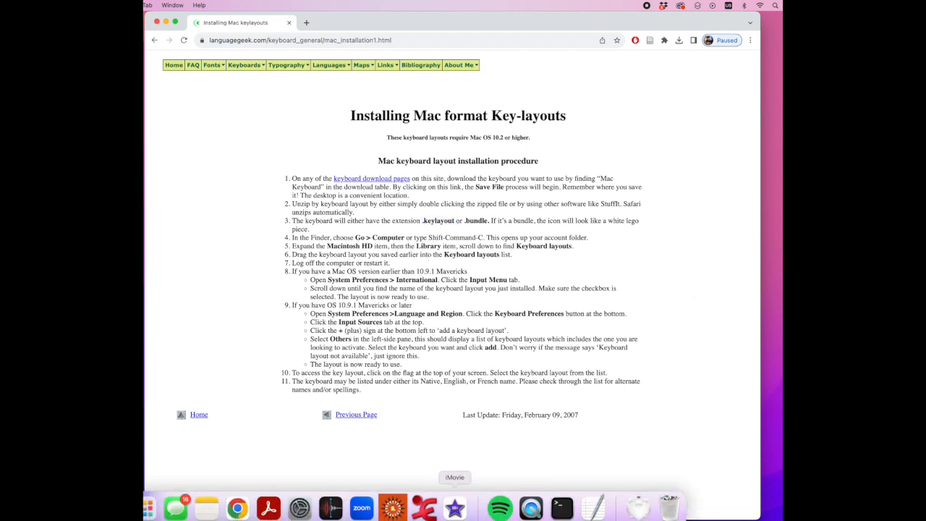
{"action": "left_click", "coordinate": [154, 504]}
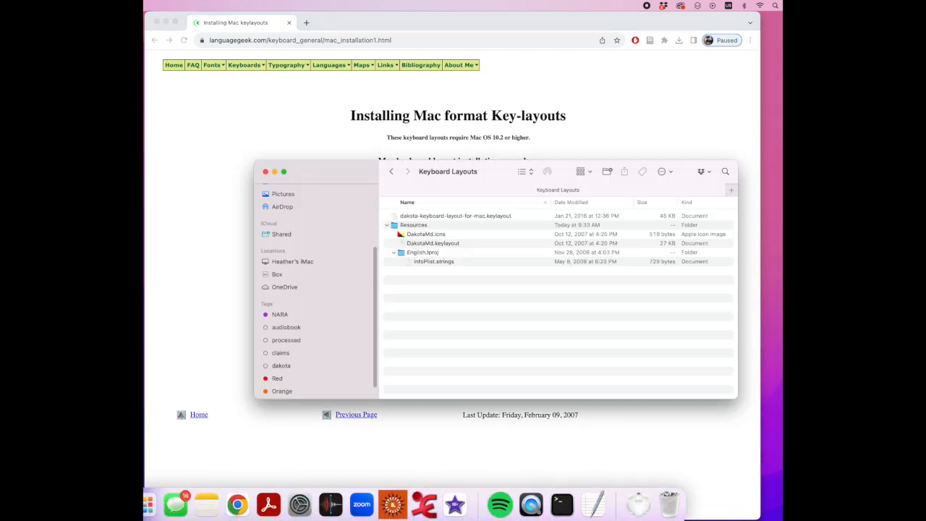
{"action": "left_click_drag", "start_coordinate": [364, 165], "coordinate": [383, 239]}
{"action": "left_click", "coordinate": [476, 317]}
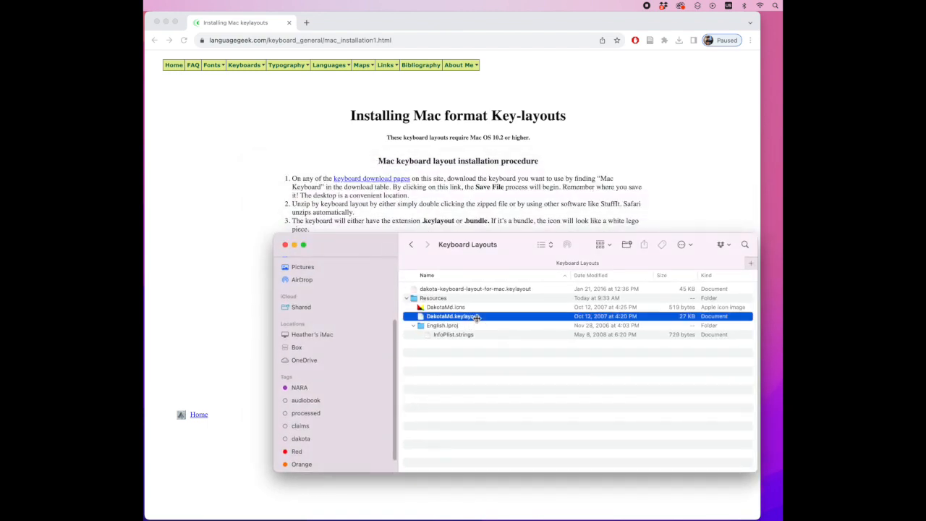
{"action": "left_click_drag", "start_coordinate": [512, 254], "coordinate": [513, 316]}
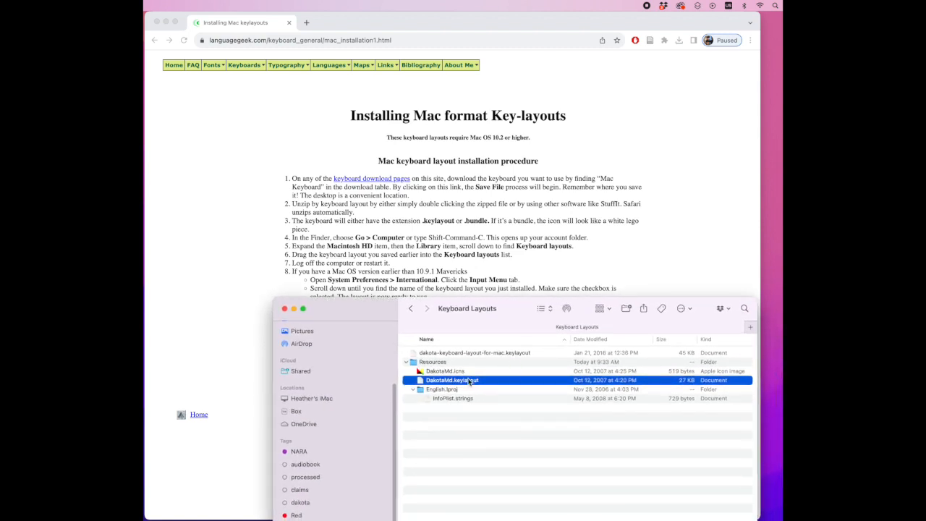
{"action": "left_click_drag", "start_coordinate": [471, 383], "coordinate": [474, 351]}
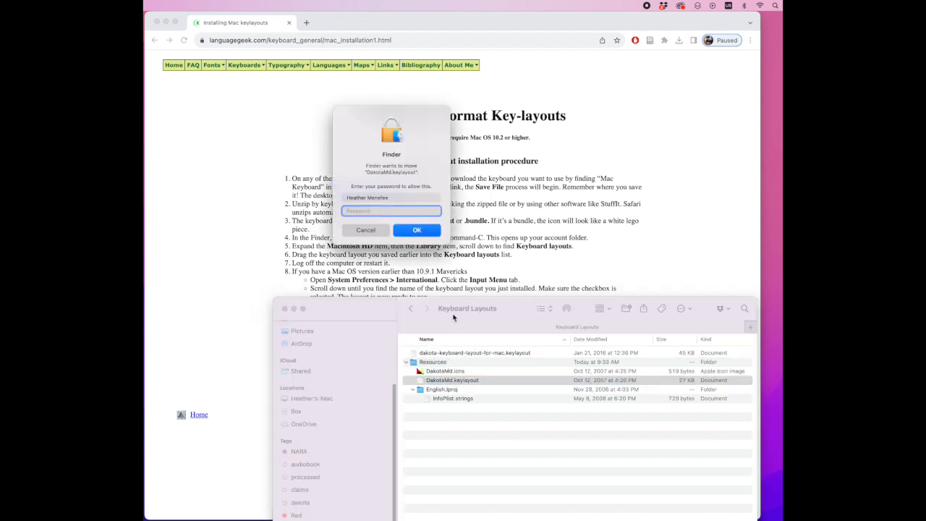
{"action": "key", "text": "Return"}
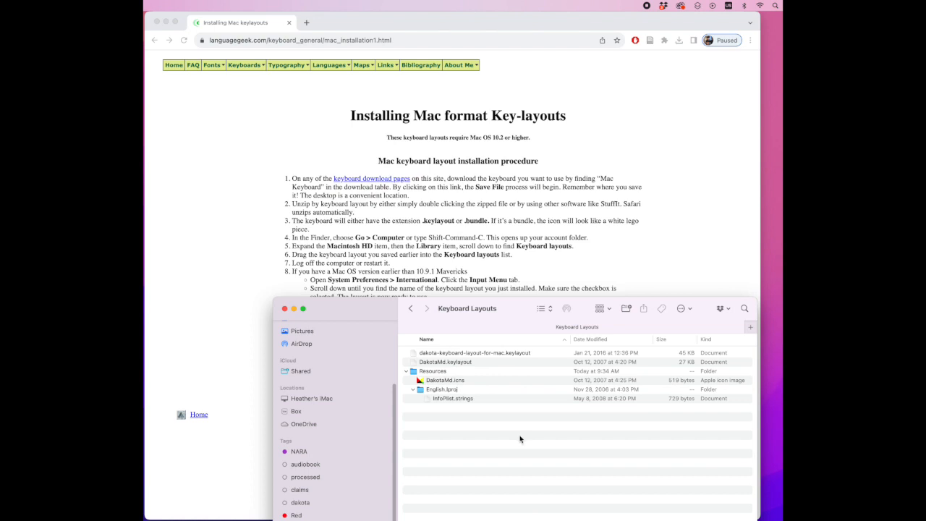
Review the instructions for OS 10.9.1 or later and, in System Preferences, open the keyboard's Input Sources settings through Language & Region
{"action": "left_click", "coordinate": [307, 280]}
{"action": "left_click_drag", "start_coordinate": [293, 268], "coordinate": [402, 264]}
{"action": "left_click", "coordinate": [623, 261]}
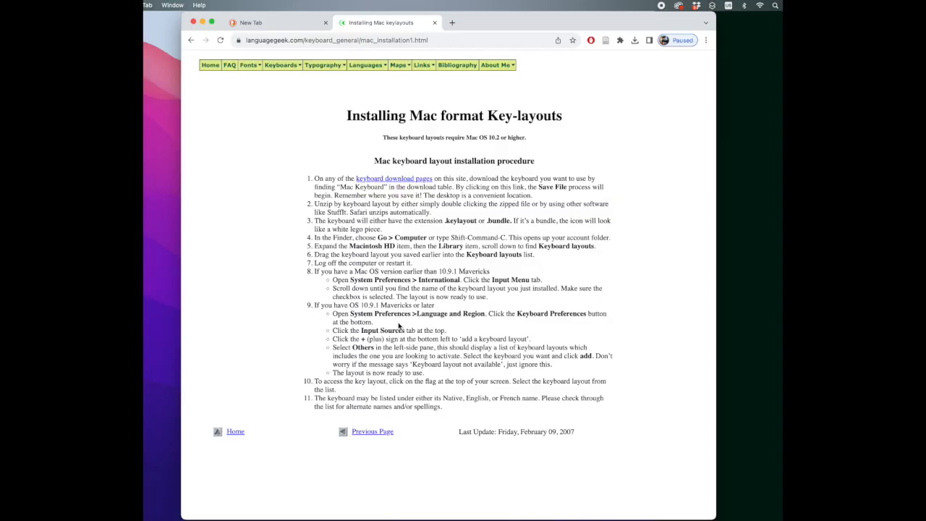
{"action": "left_click_drag", "start_coordinate": [336, 323], "coordinate": [440, 375]}
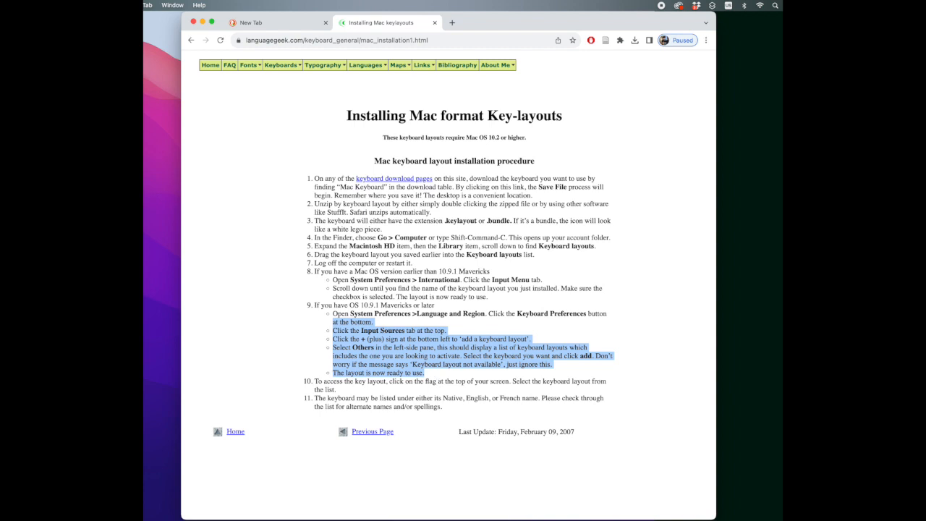
{"action": "left_click", "coordinate": [324, 499]}
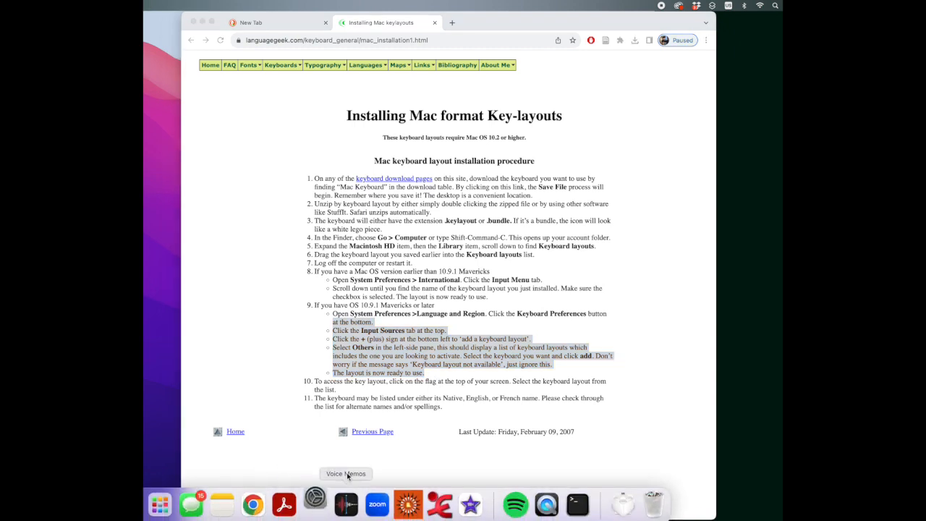
{"action": "left_click_drag", "start_coordinate": [512, 125], "coordinate": [535, 31]}
{"action": "left_click", "coordinate": [618, 125]}
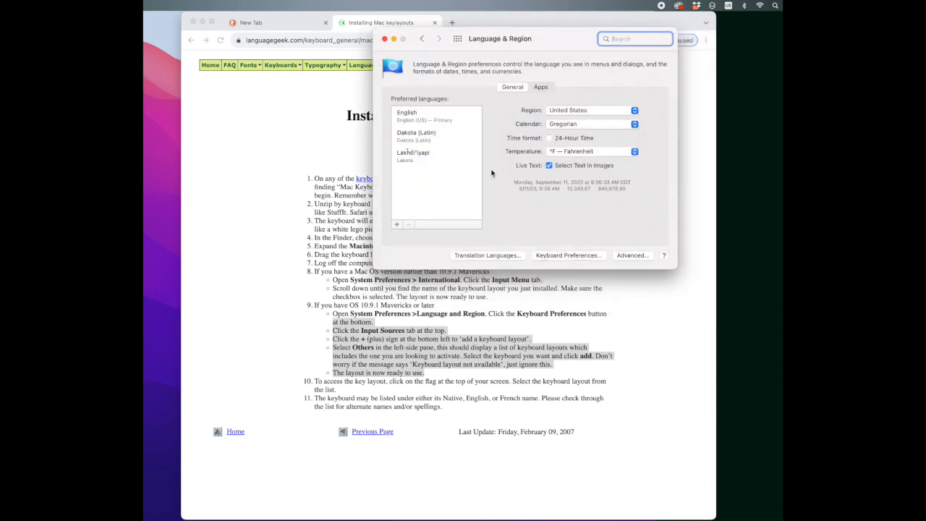
{"action": "left_click", "coordinate": [569, 255]}
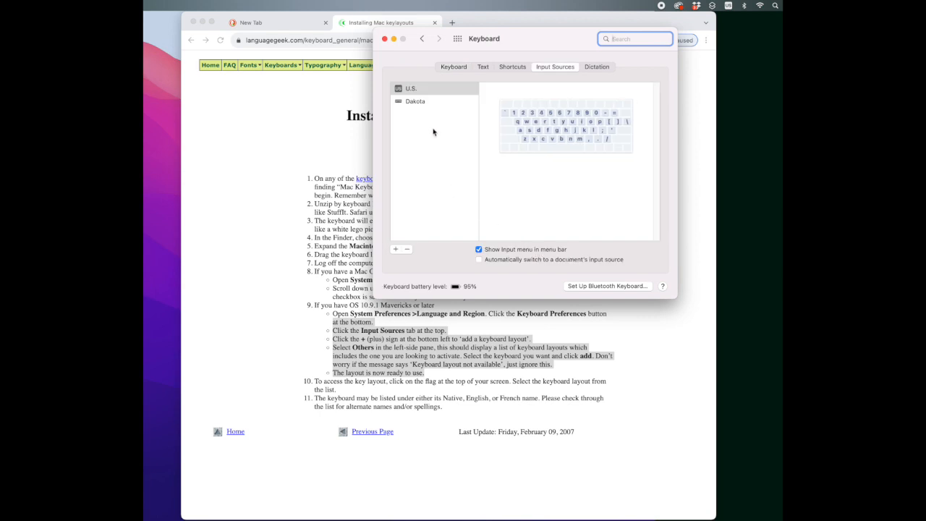
{"action": "left_click", "coordinate": [544, 66]}
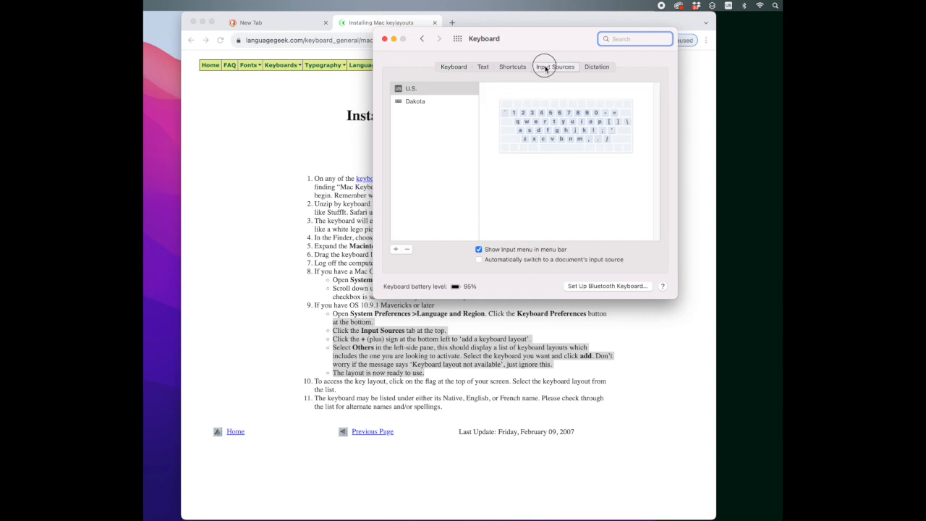
Add the Dakota Mdewakanton keyboard from the Others language group as an input source
{"action": "left_click", "coordinate": [396, 250]}
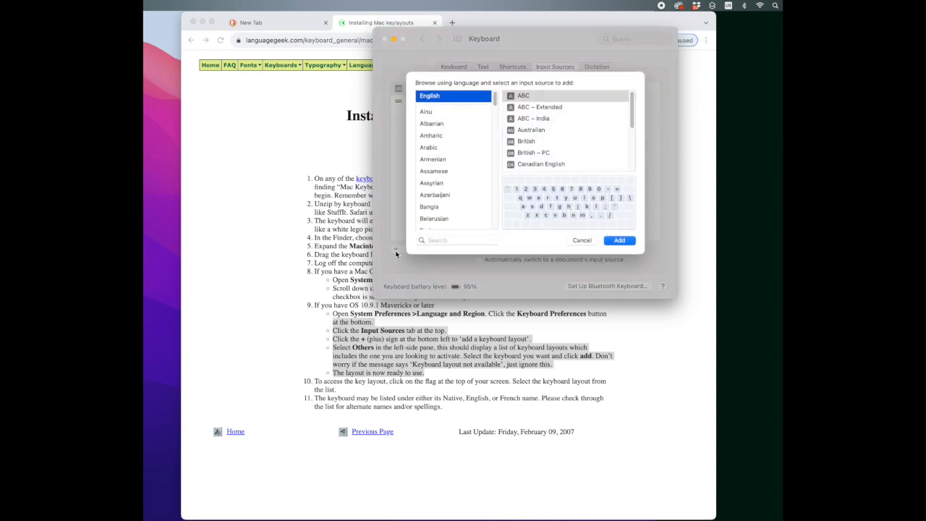
{"action": "scroll", "coordinate": [445, 192], "scroll_direction": "down", "scroll_amount": 10}
{"action": "scroll", "coordinate": [448, 189], "scroll_direction": "down", "scroll_amount": 10}
{"action": "left_click", "coordinate": [450, 223]}
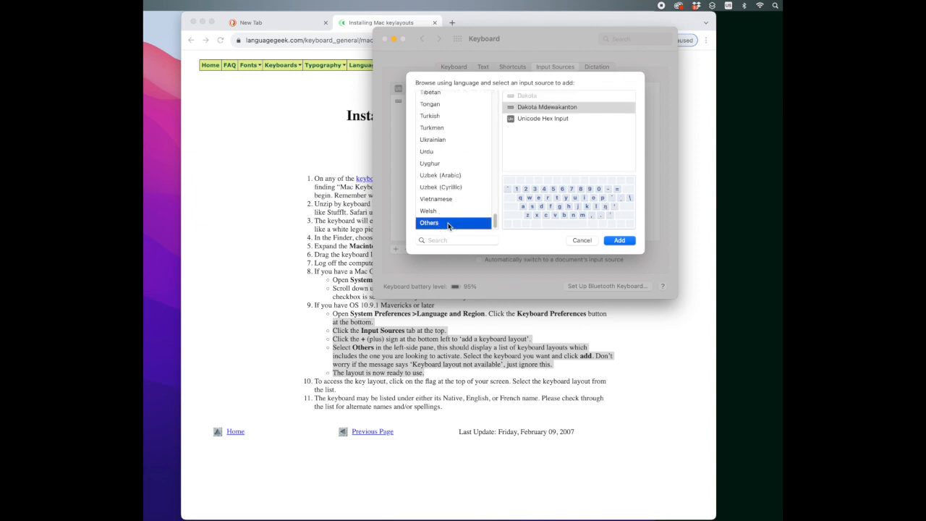
{"action": "left_click", "coordinate": [555, 110]}
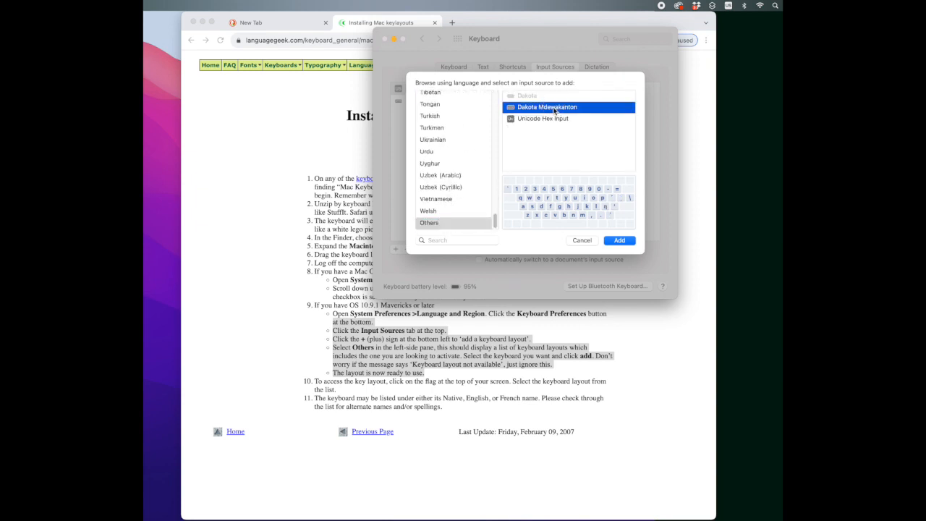
{"action": "left_click", "coordinate": [620, 240]}
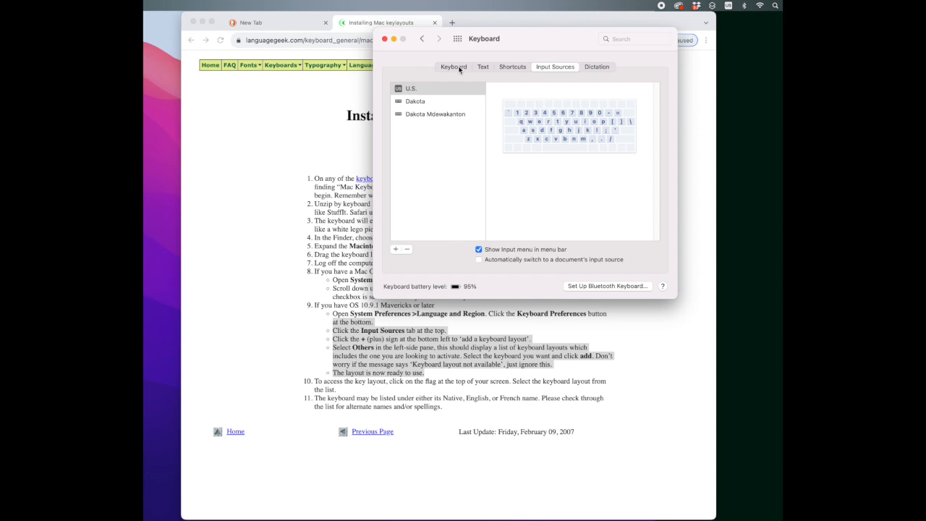
Set the keyboard shortcut for selecting the previous input source to F5 and close the Keyboard preferences
{"action": "left_click", "coordinate": [517, 67]}
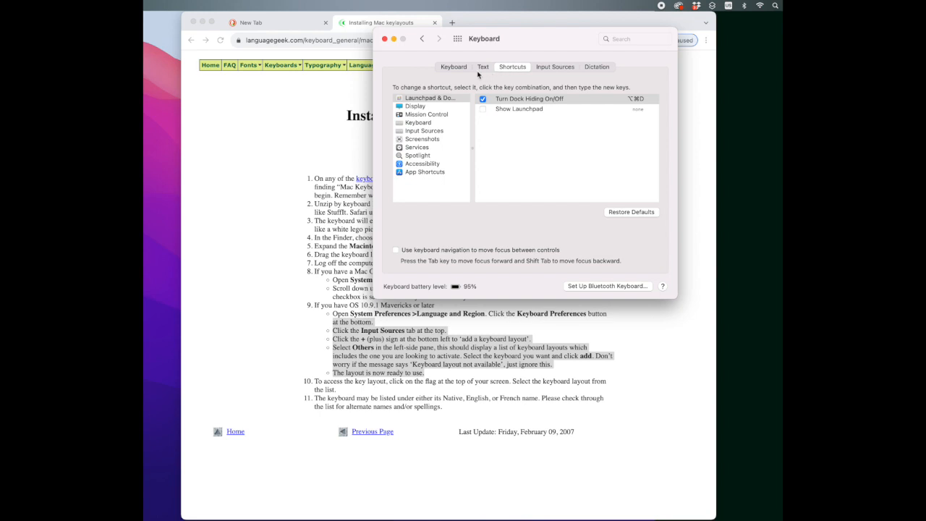
{"action": "left_click", "coordinate": [435, 131]}
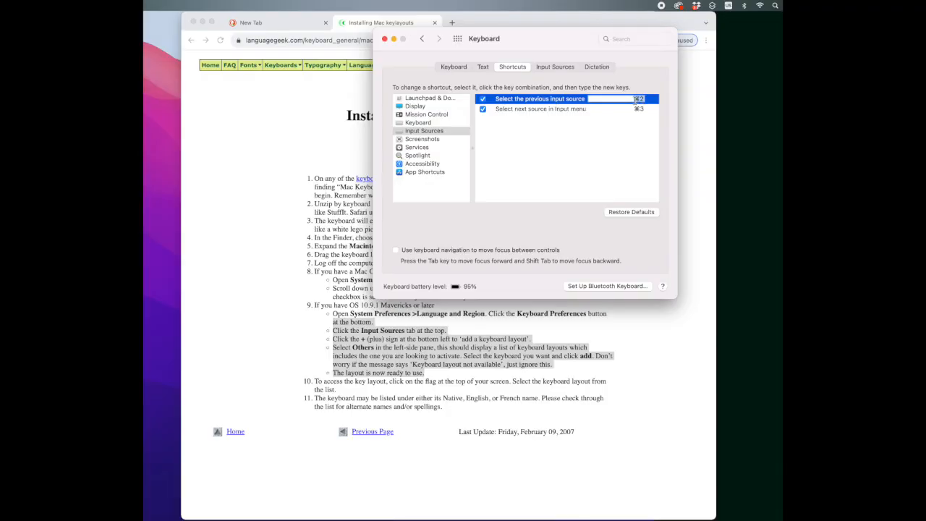
{"action": "key", "text": "F5"}
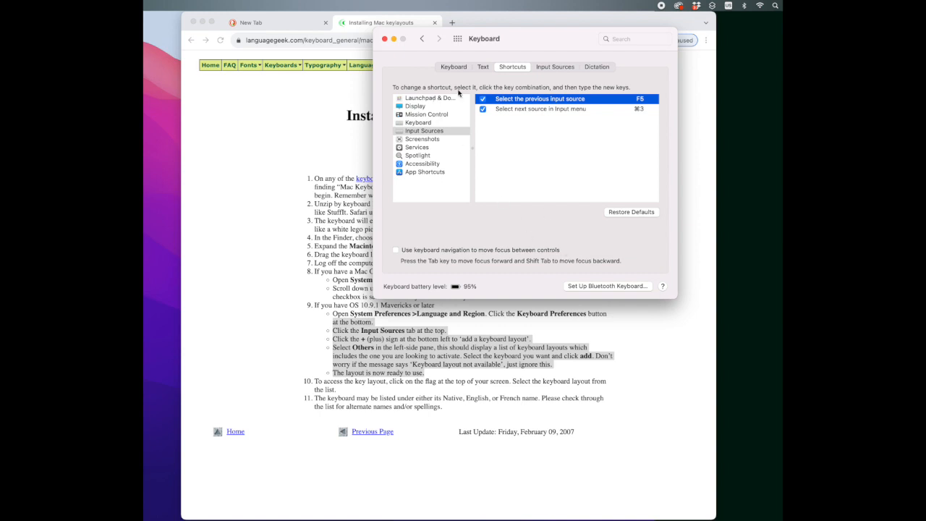
{"action": "left_click", "coordinate": [385, 40]}
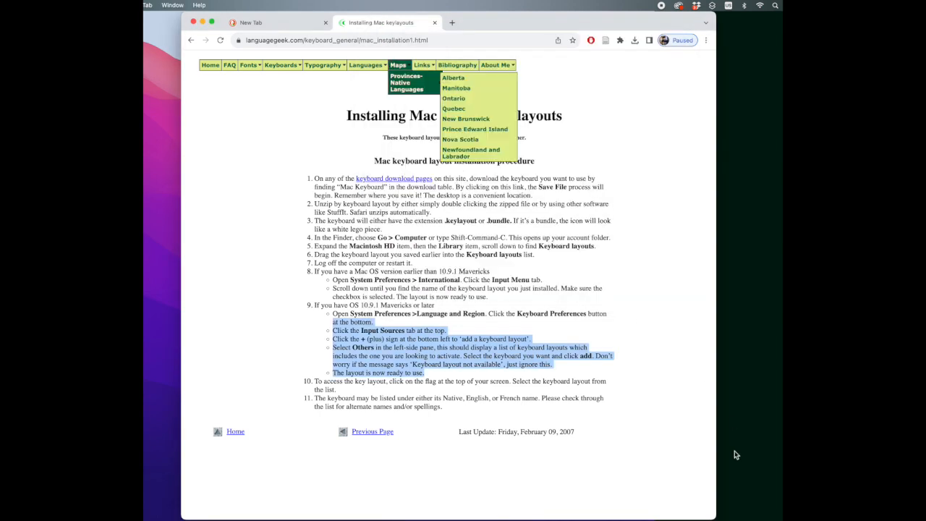
Clear the text selection on the instructions page and show the on-screen Keyboard Viewer
{"action": "left_click", "coordinate": [616, 377]}
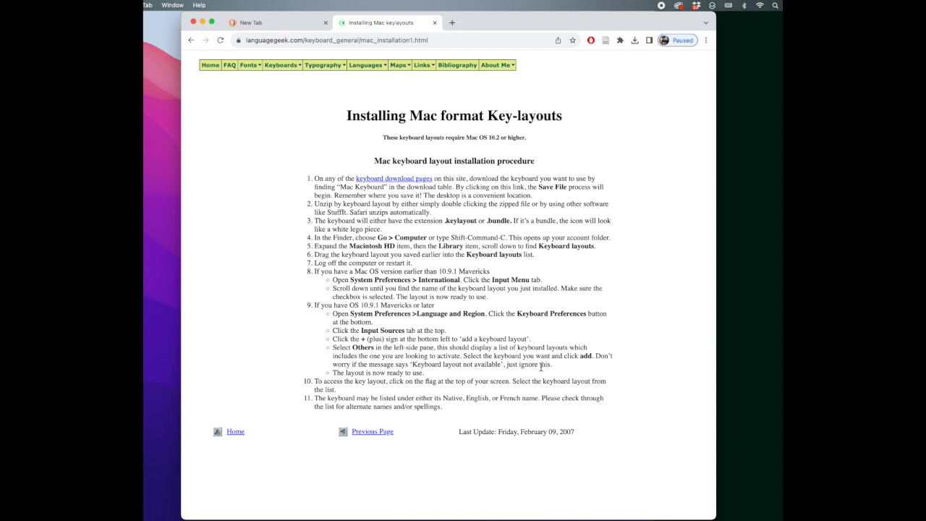
{"action": "left_click", "coordinate": [727, 6]}
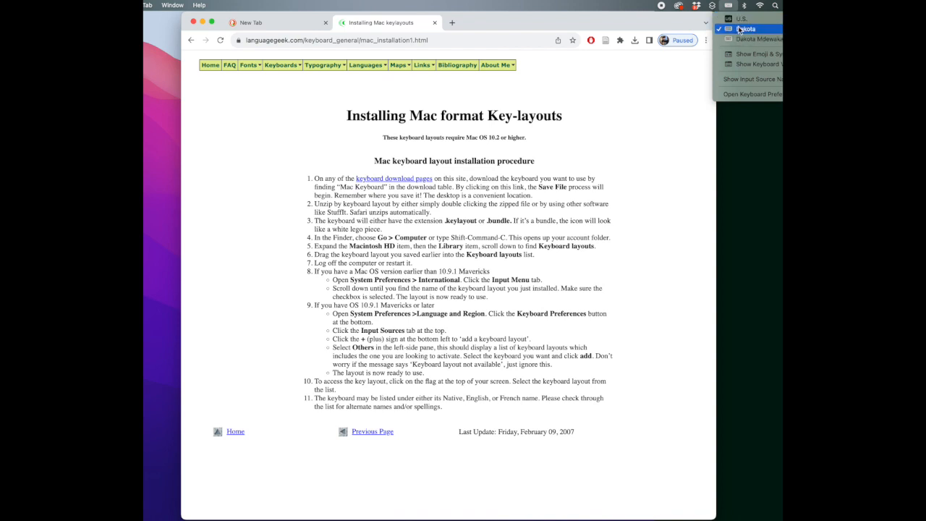
{"action": "left_click", "coordinate": [740, 64]}
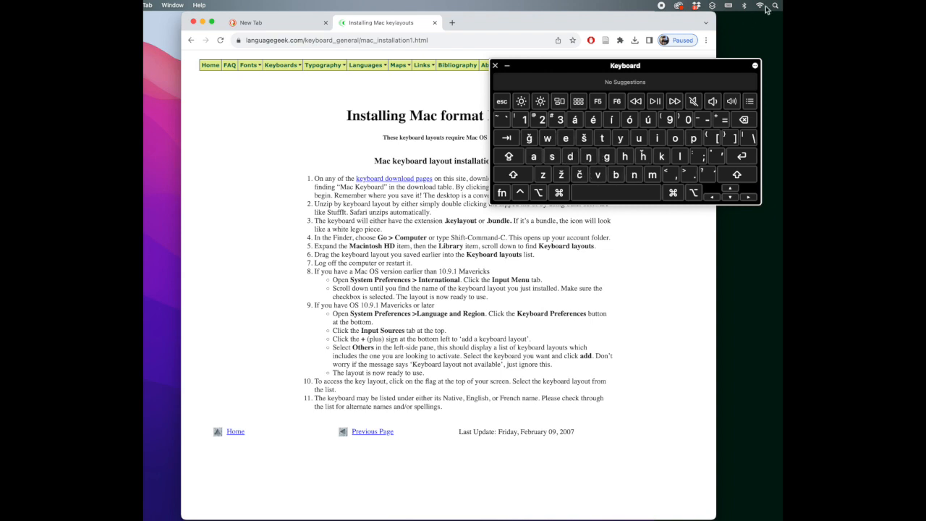
Switch the input source to Dakota Mdewakanton and examine its accent keys in the Keyboard Viewer, placed over the instructions page
{"action": "left_click", "coordinate": [729, 8]}
{"action": "left_click", "coordinate": [751, 44]}
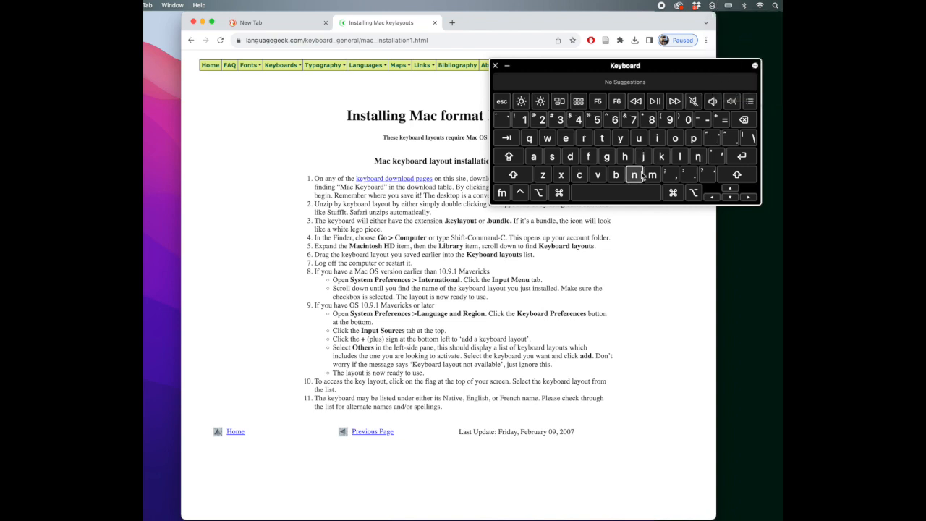
{"action": "left_click_drag", "start_coordinate": [587, 66], "coordinate": [517, 221]}
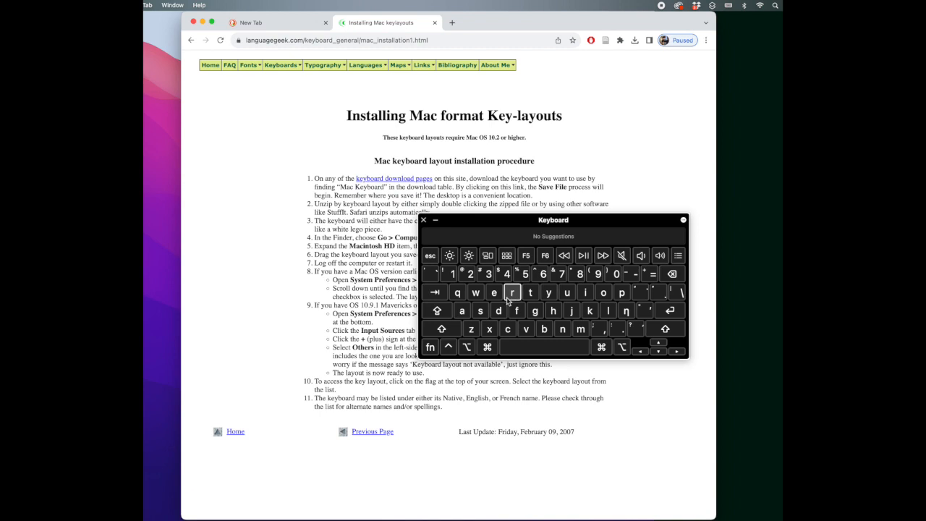
{"action": "left_click", "coordinate": [644, 294]}
With a blank note open in Notes, select the Dakota Mdewakanton input source and show the Keyboard Viewer beside the note
{"action": "mouse_move", "coordinate": [408, 506]}
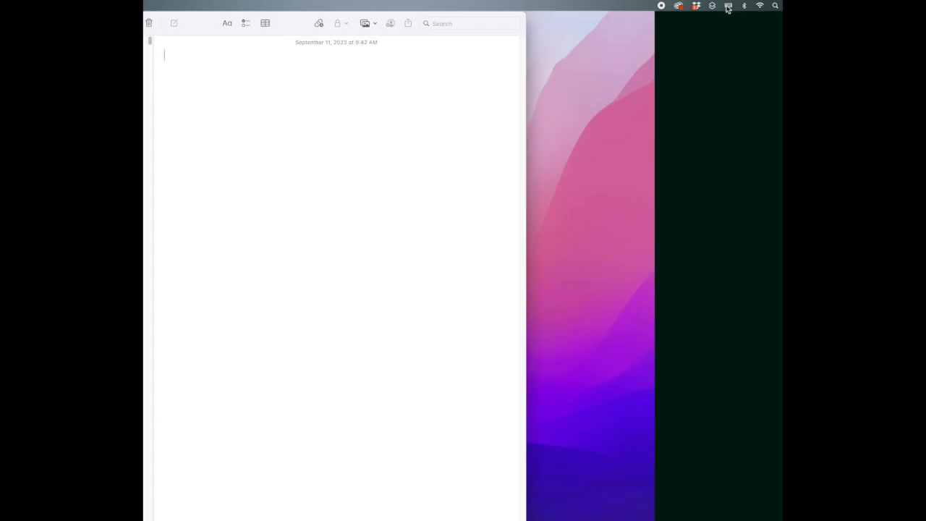
{"action": "left_click", "coordinate": [728, 7]}
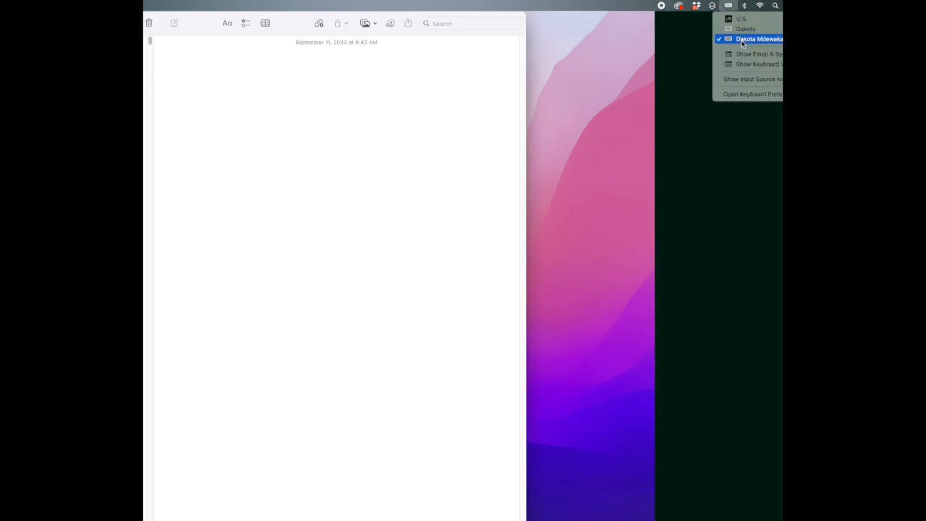
{"action": "left_click", "coordinate": [742, 39]}
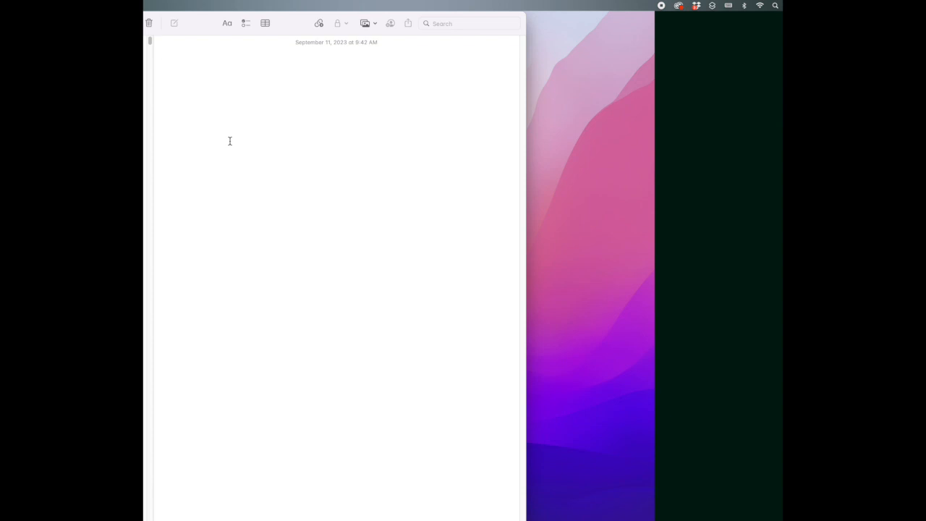
{"action": "left_click", "coordinate": [729, 7]}
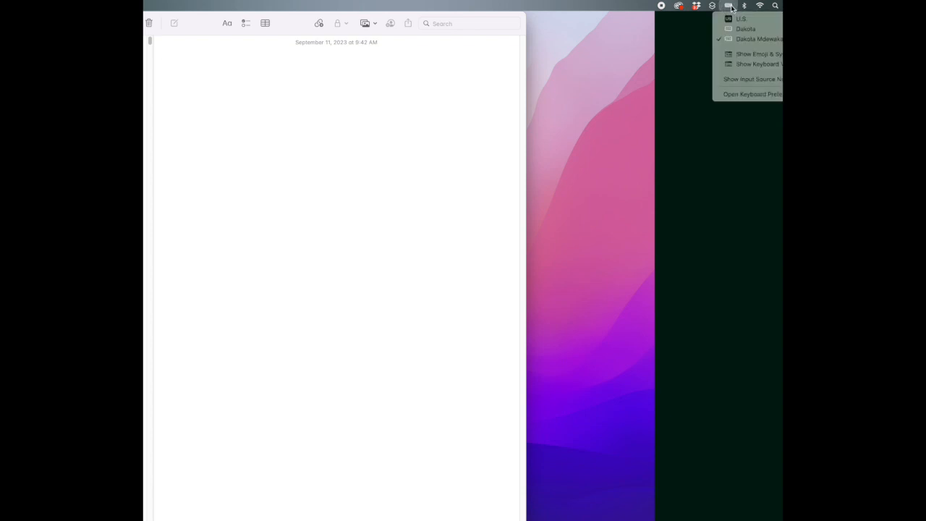
{"action": "left_click", "coordinate": [745, 64]}
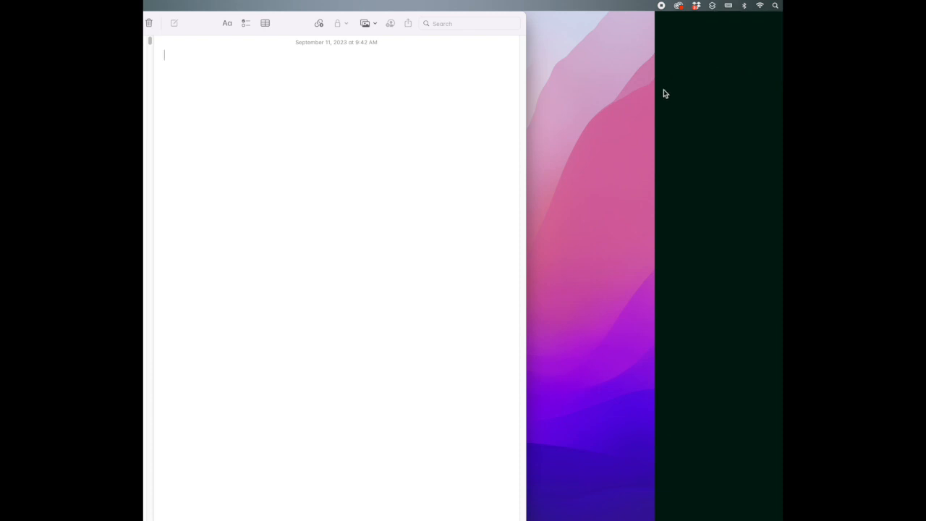
{"action": "left_click_drag", "start_coordinate": [610, 217], "coordinate": [702, 50]}
Write the greeting "Haŋ mitakuyepi!" as the first line of the blank note
{"action": "left_click", "coordinate": [276, 234]}
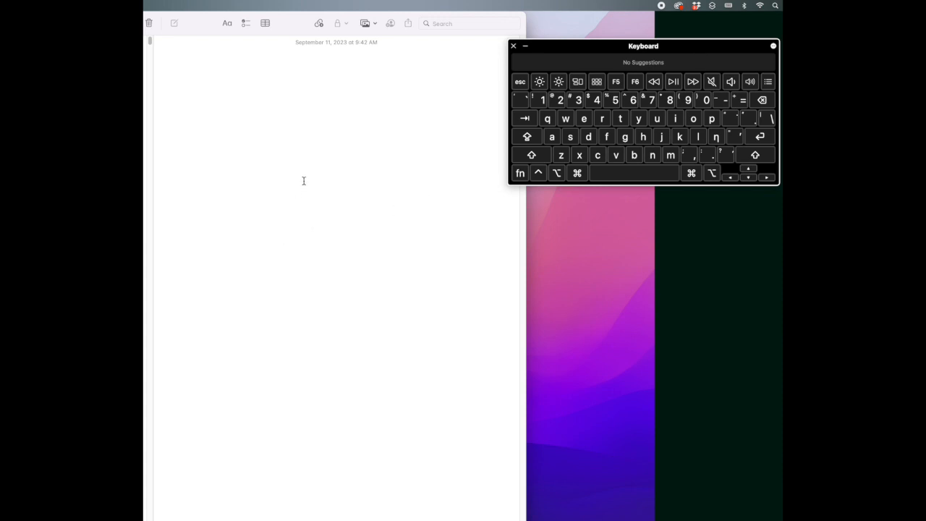
{"action": "type", "text": "Ha"}
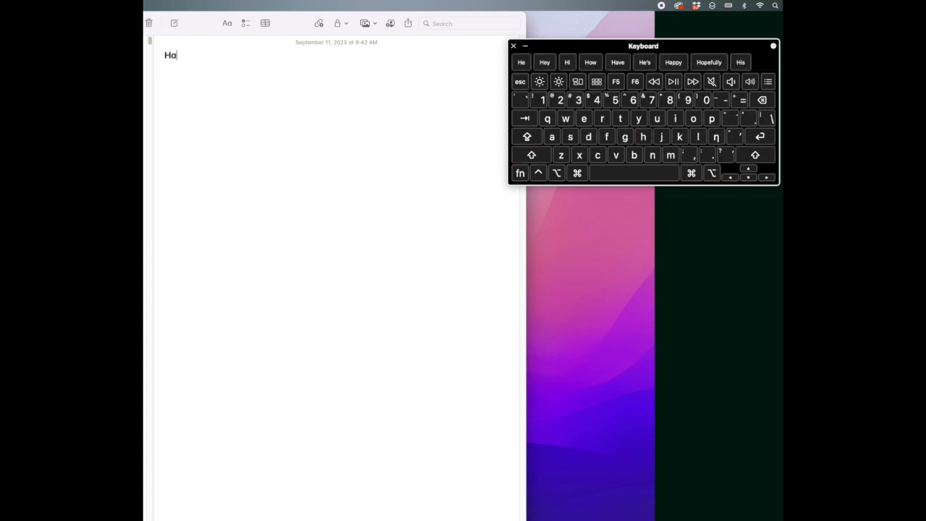
{"action": "type", "text": "η"}
{"action": "type", "text": " mitaku"}
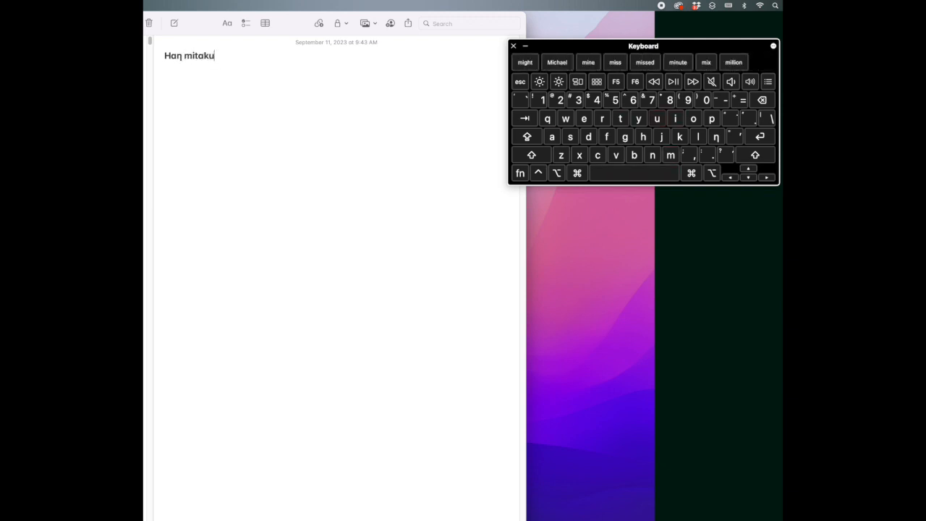
{"action": "type", "text": "yepi!"}
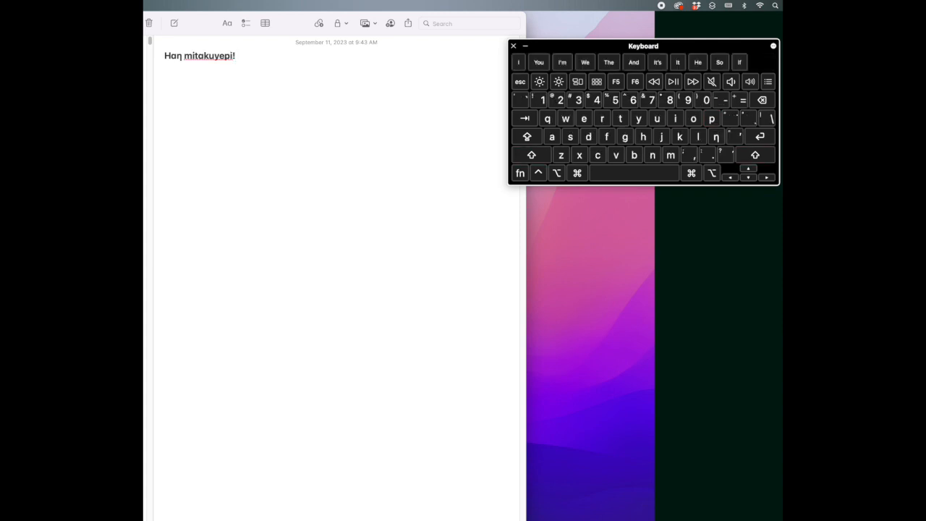
Add the line "Iyuṡkiŋyaŋ waciyakapi ye!" below the greeting, using the dotted ṡ and the ŋ character
{"action": "key", "text": "Return"}
{"action": "type", "text": "Iyusŋ"}
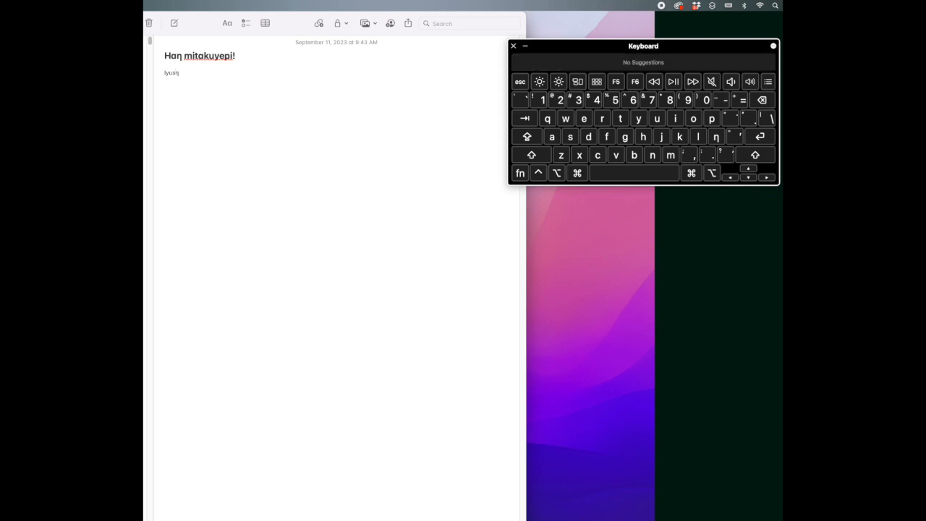
{"action": "key", "text": "BackSpace"}
{"action": "type", "text": "̇"}
{"action": "type", "text": "kiŋ"}
{"action": "type", "text": "yaŋ wac"}
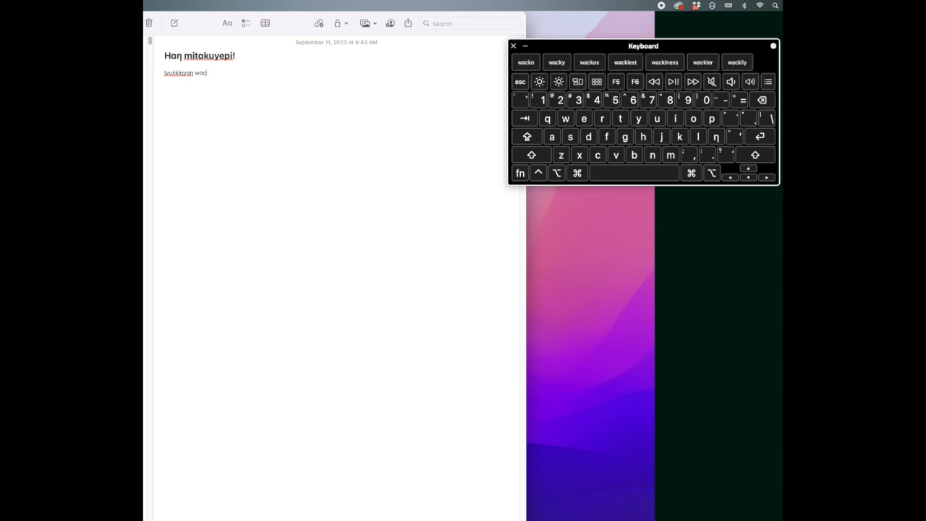
{"action": "type", "text": "iyakapi ye! "}
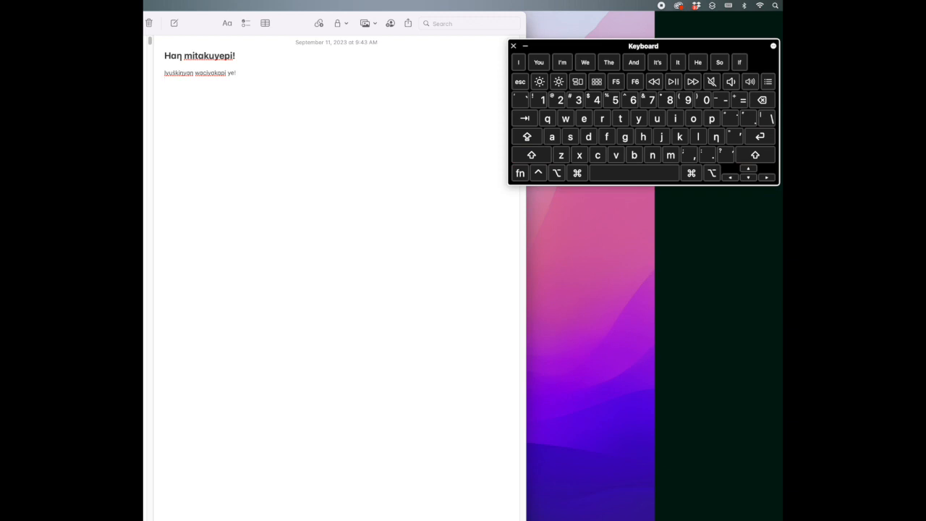
{"action": "type", "text": "To"}
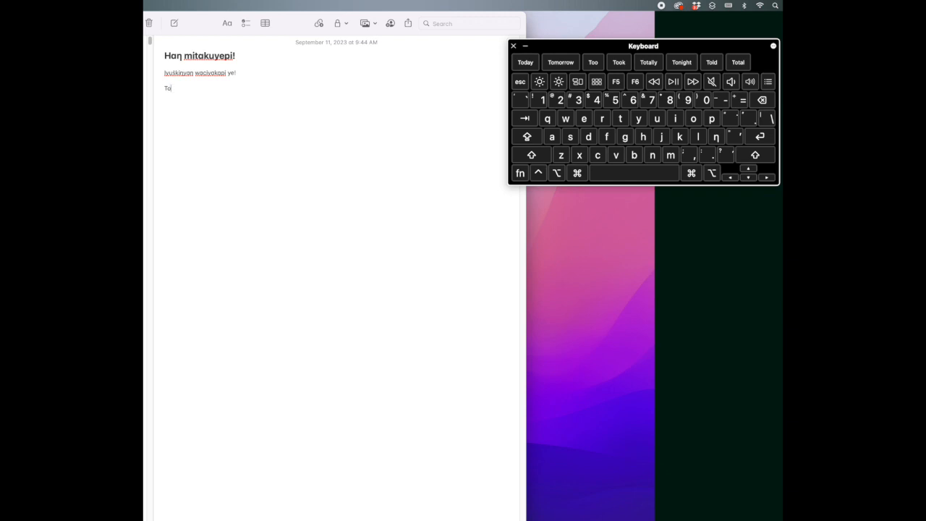
Add a third line reading "Tóked yauŋ he?" to the note, with an acute accent on the o
{"action": "type", "text": "́"}
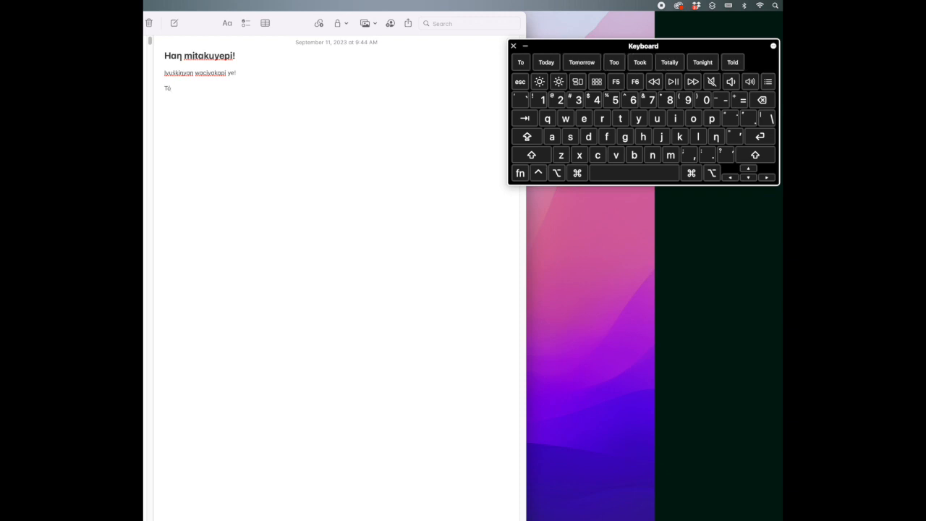
{"action": "type", "text": "ke"}
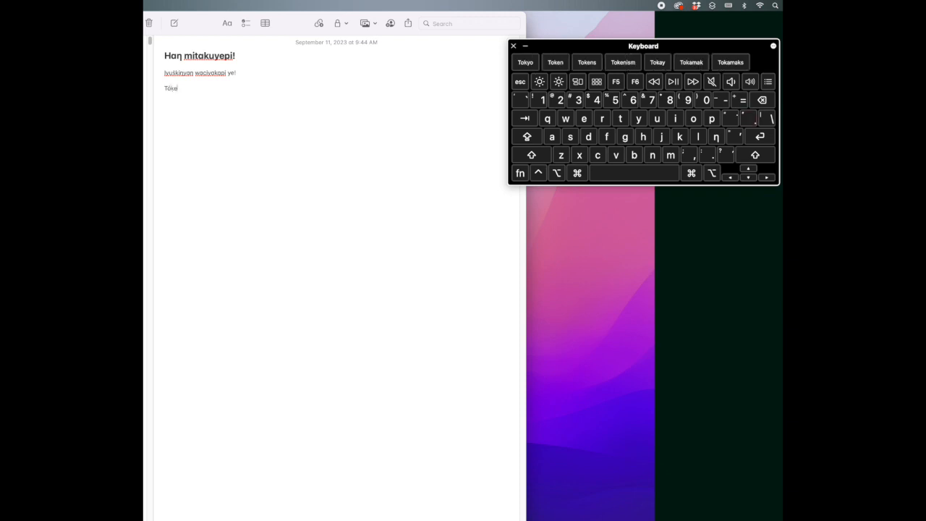
{"action": "type", "text": "d youŋ he?"}
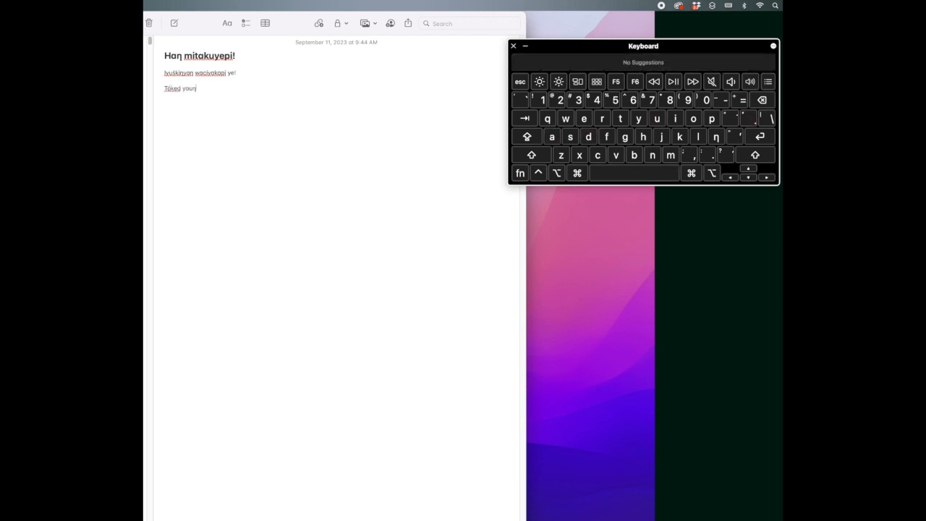